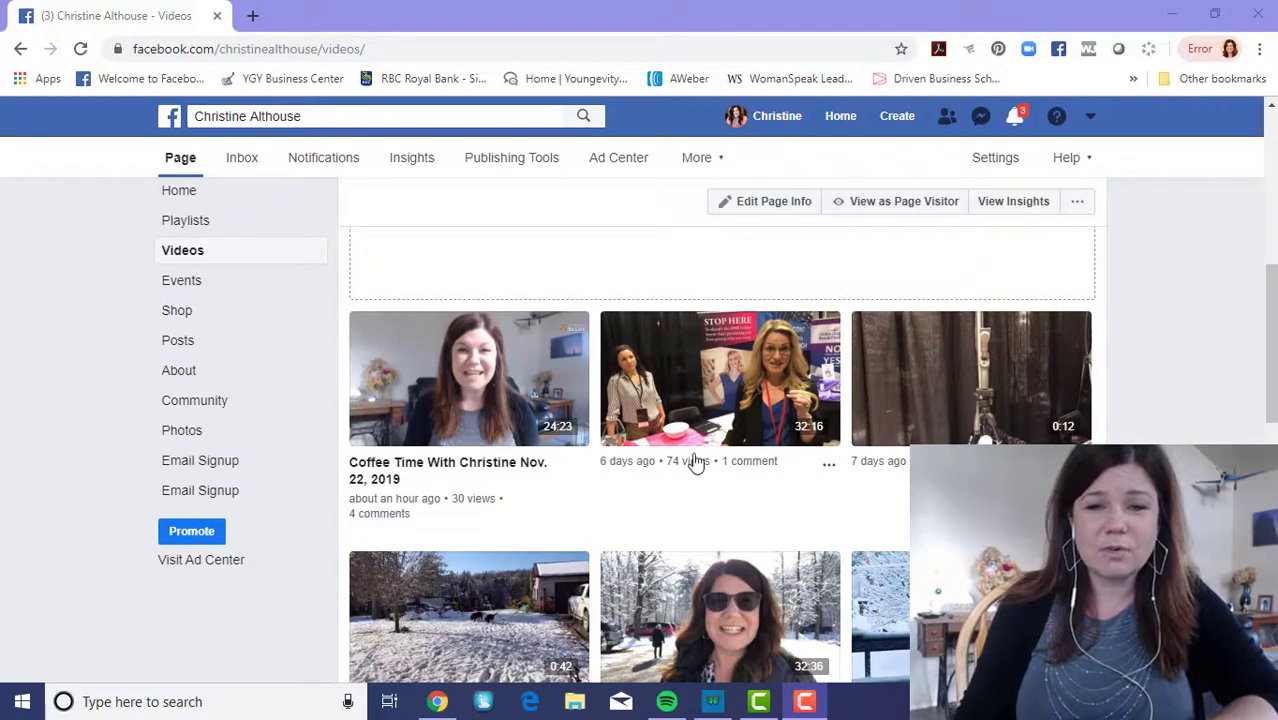
# Step: Open the 32:16 live video from six days ago, pause its playback and open it for editing
pyautogui.click(677, 384)
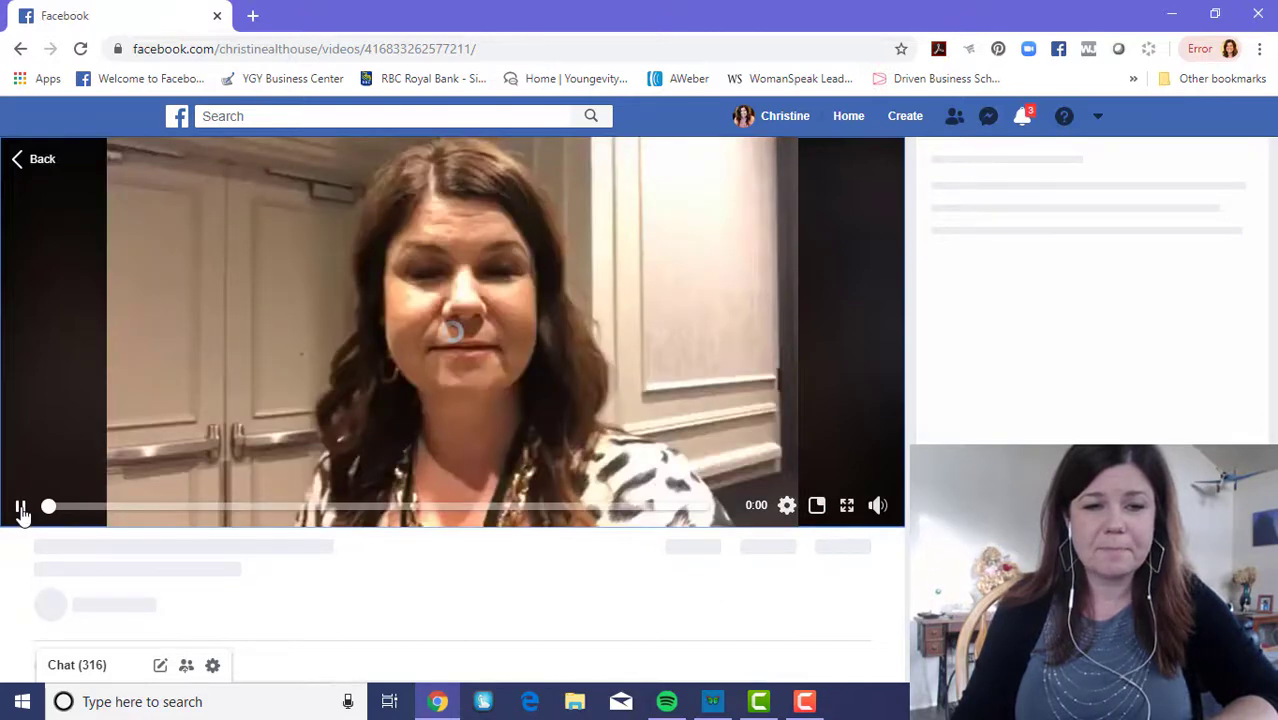
pyautogui.click(22, 510)
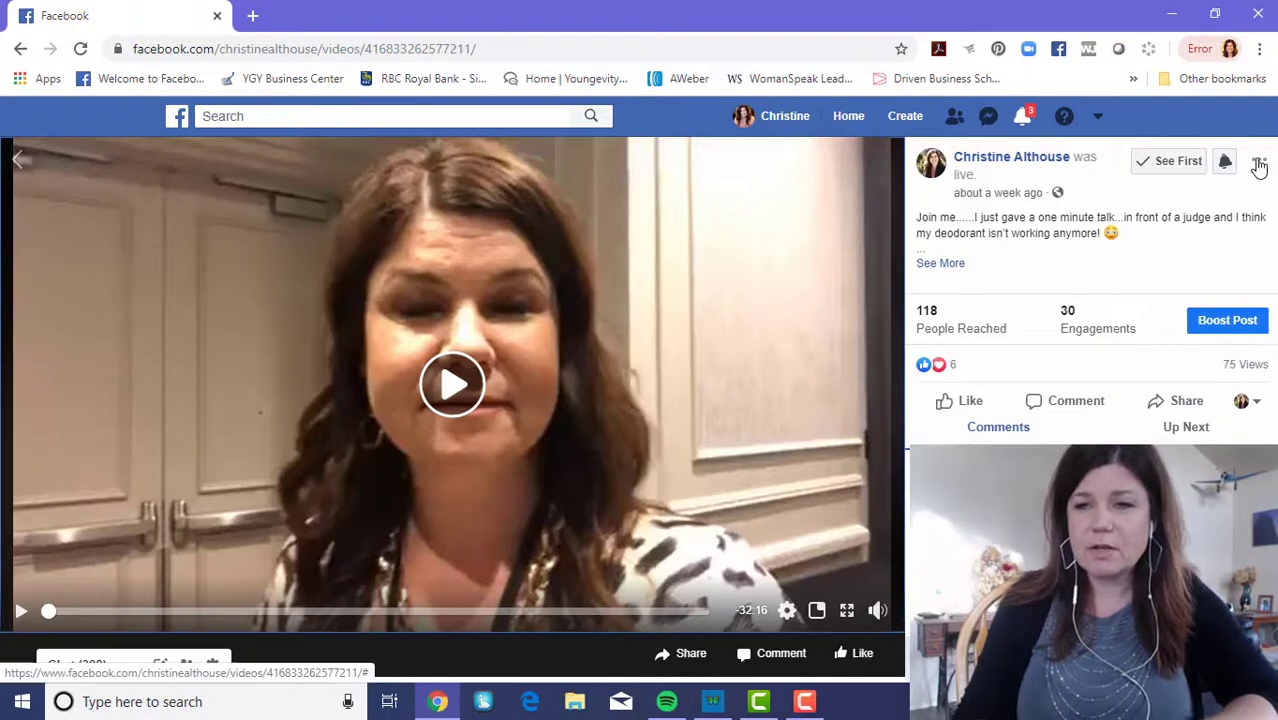
pyautogui.click(1259, 164)
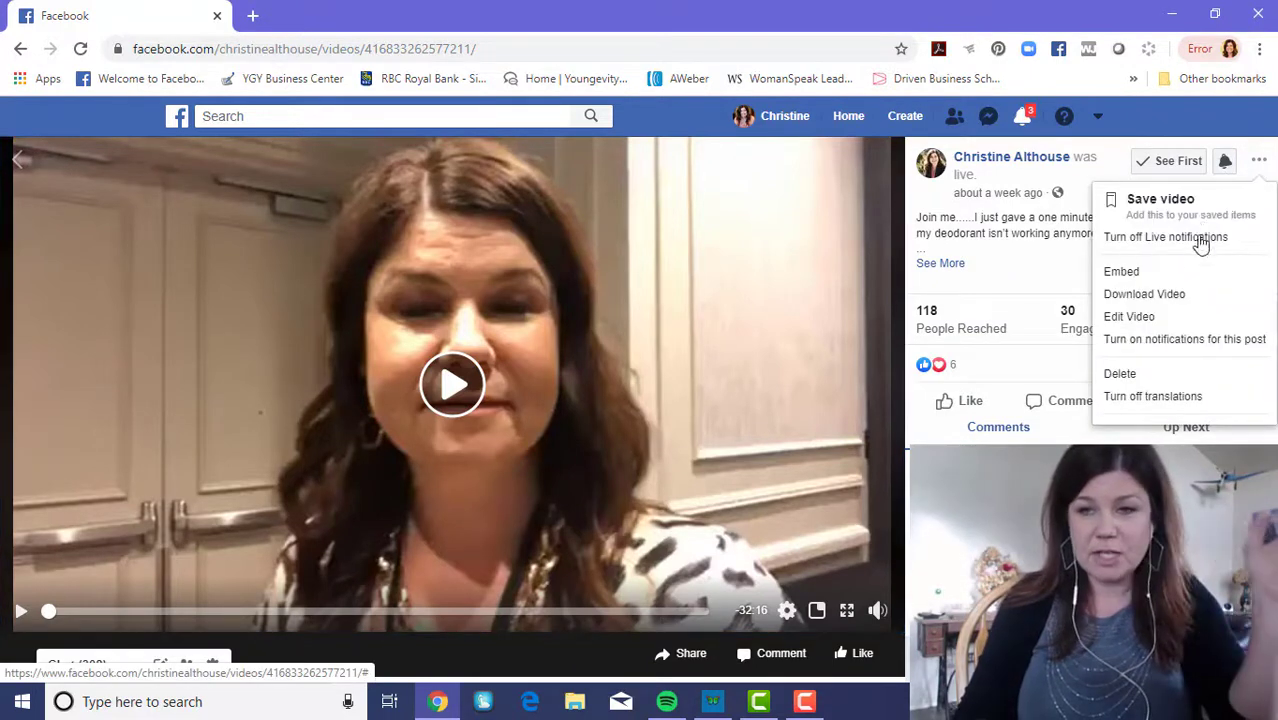
pyautogui.click(1135, 317)
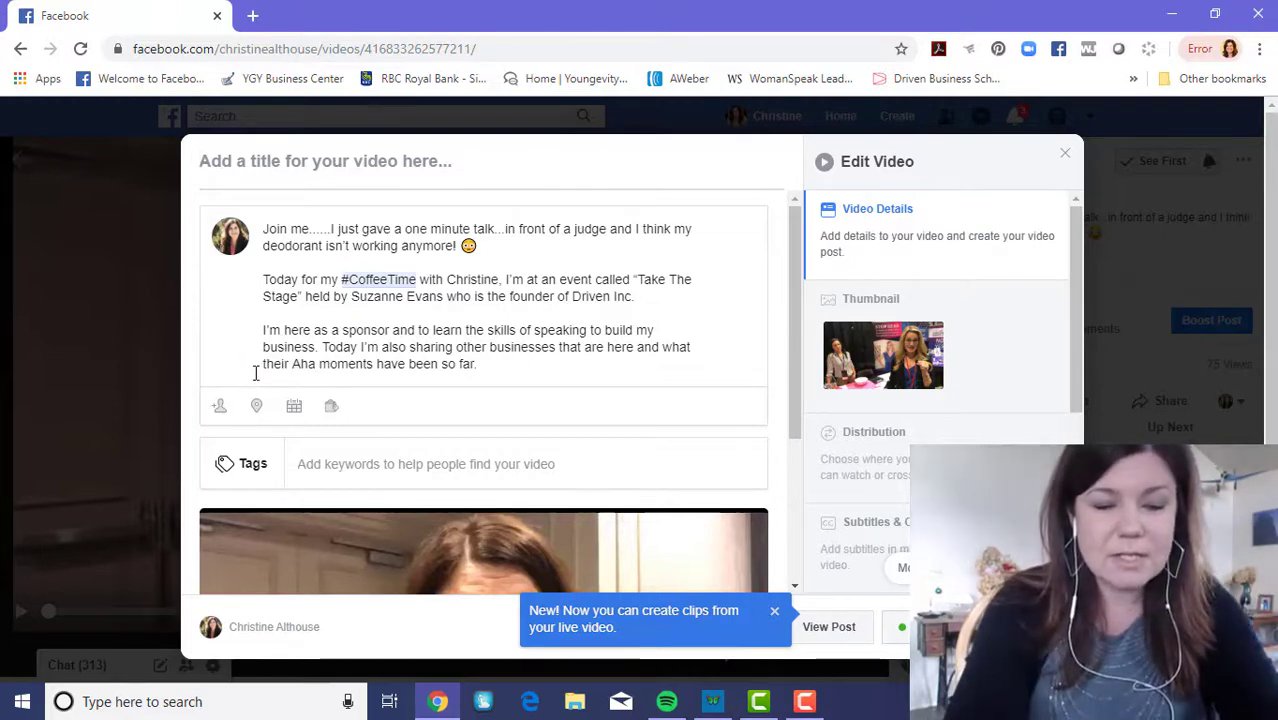
# Step: Title the video "Coffee Time With" plus the host's first name, followed by "Nov. 15th 2019"
pyautogui.write('Coffee T')
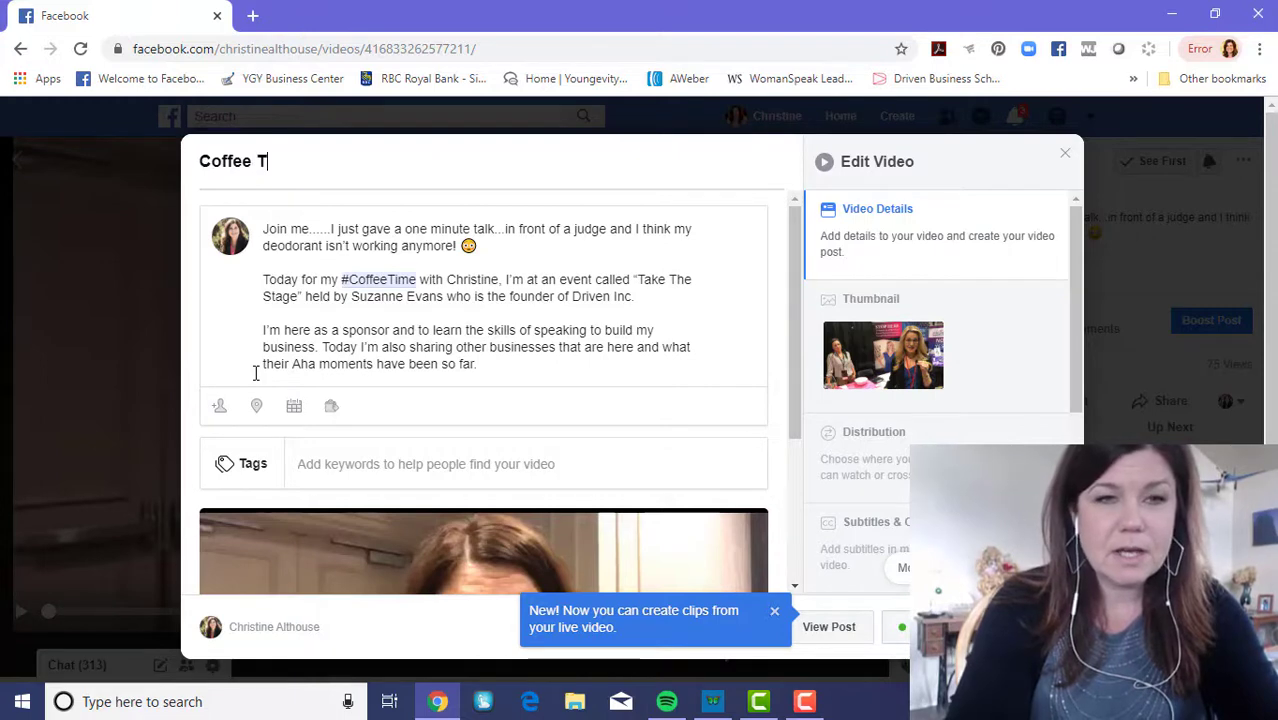
pyautogui.write('ime With C')
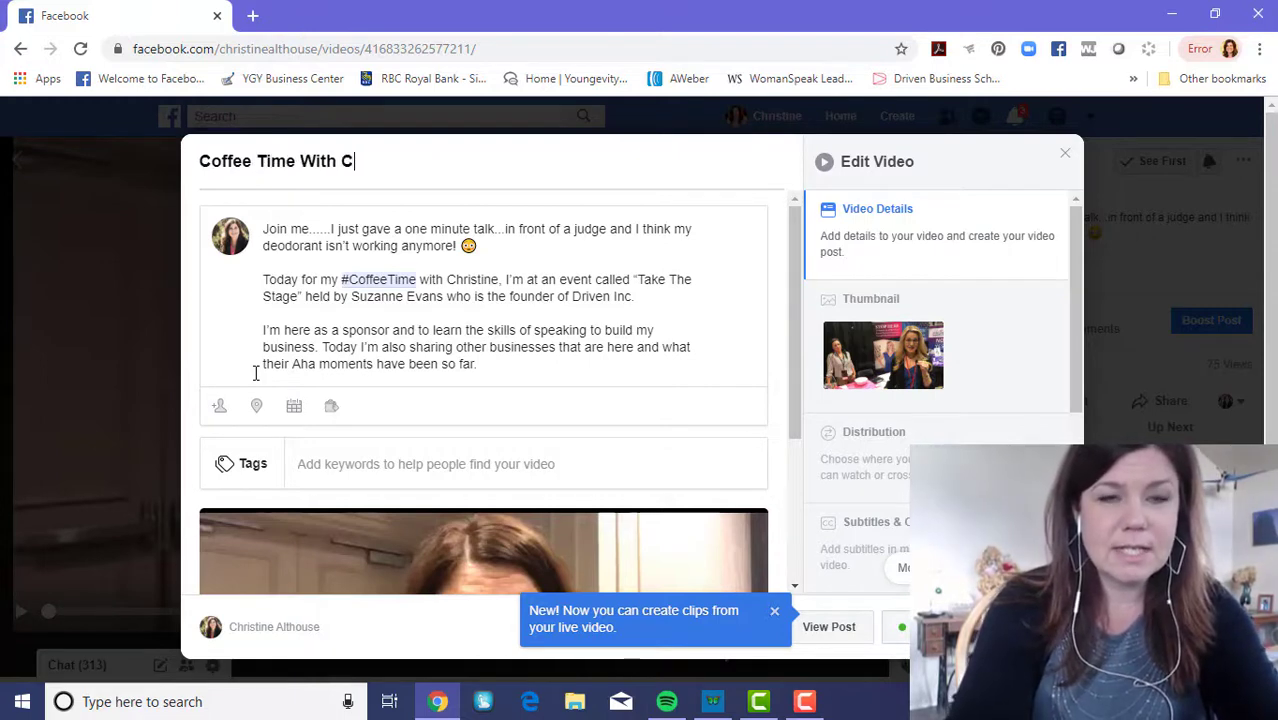
pyautogui.write('hristine')
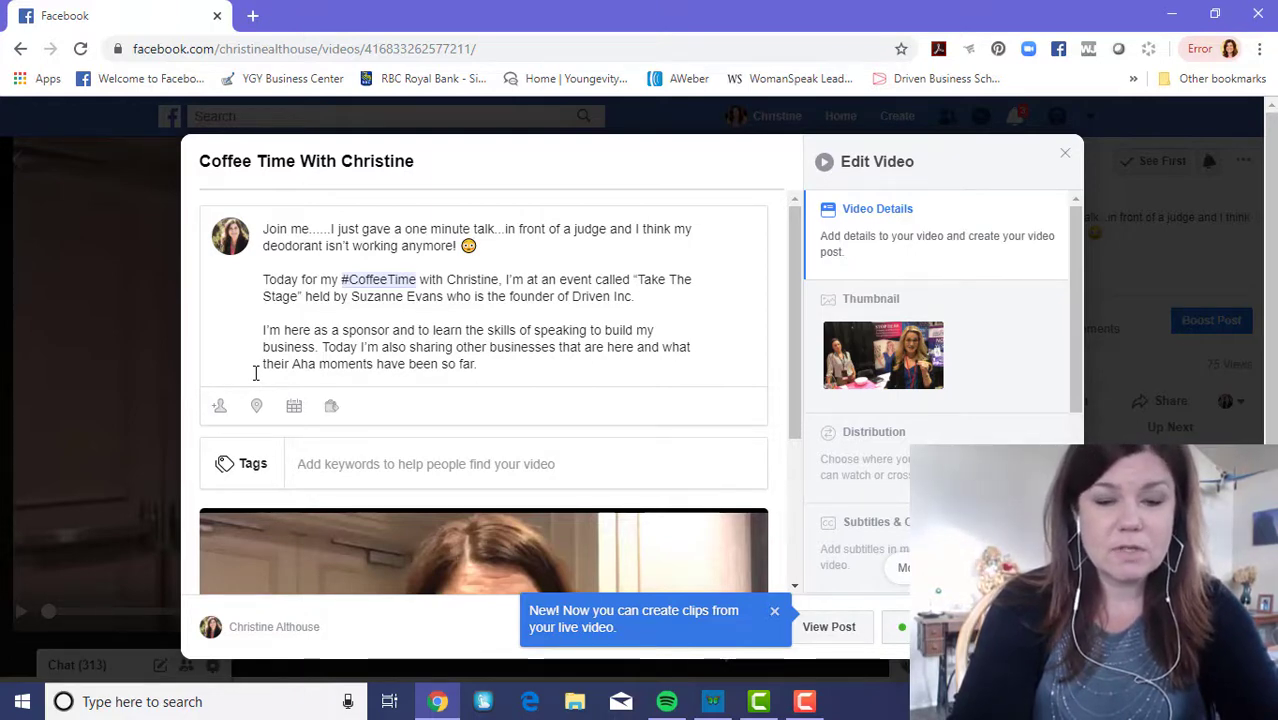
pyautogui.write('Nov.')
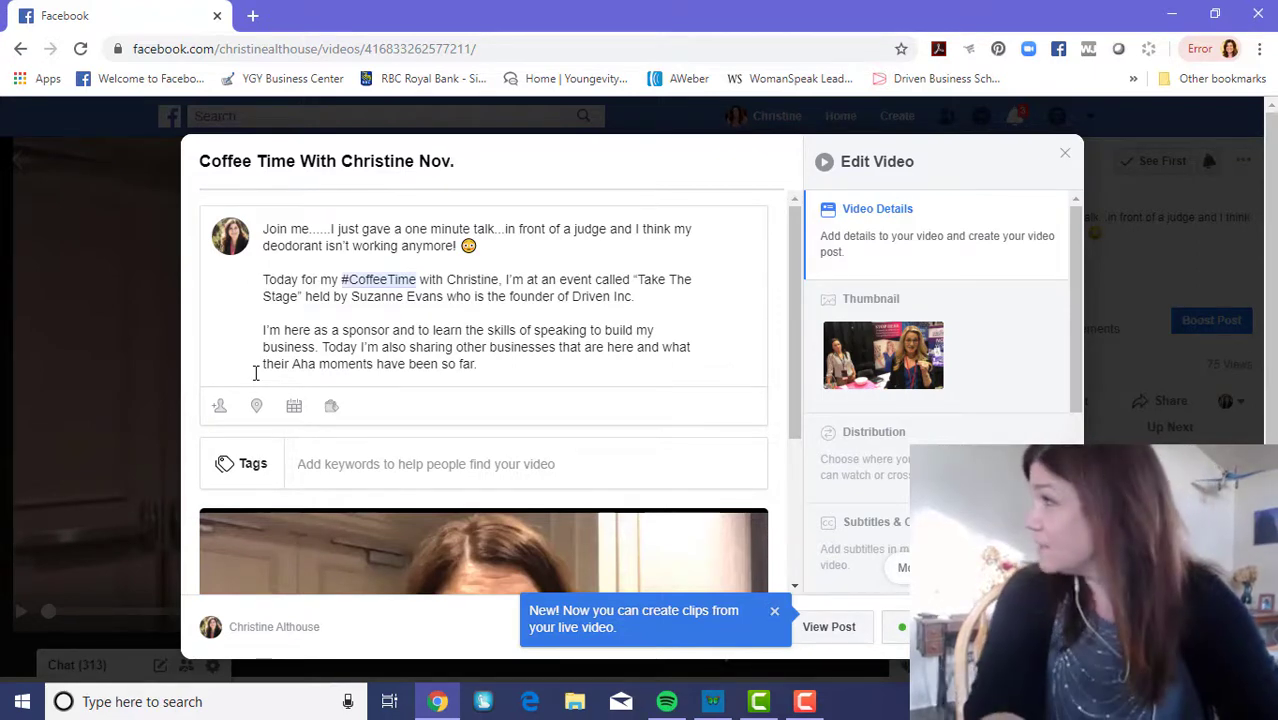
pyautogui.write('15')
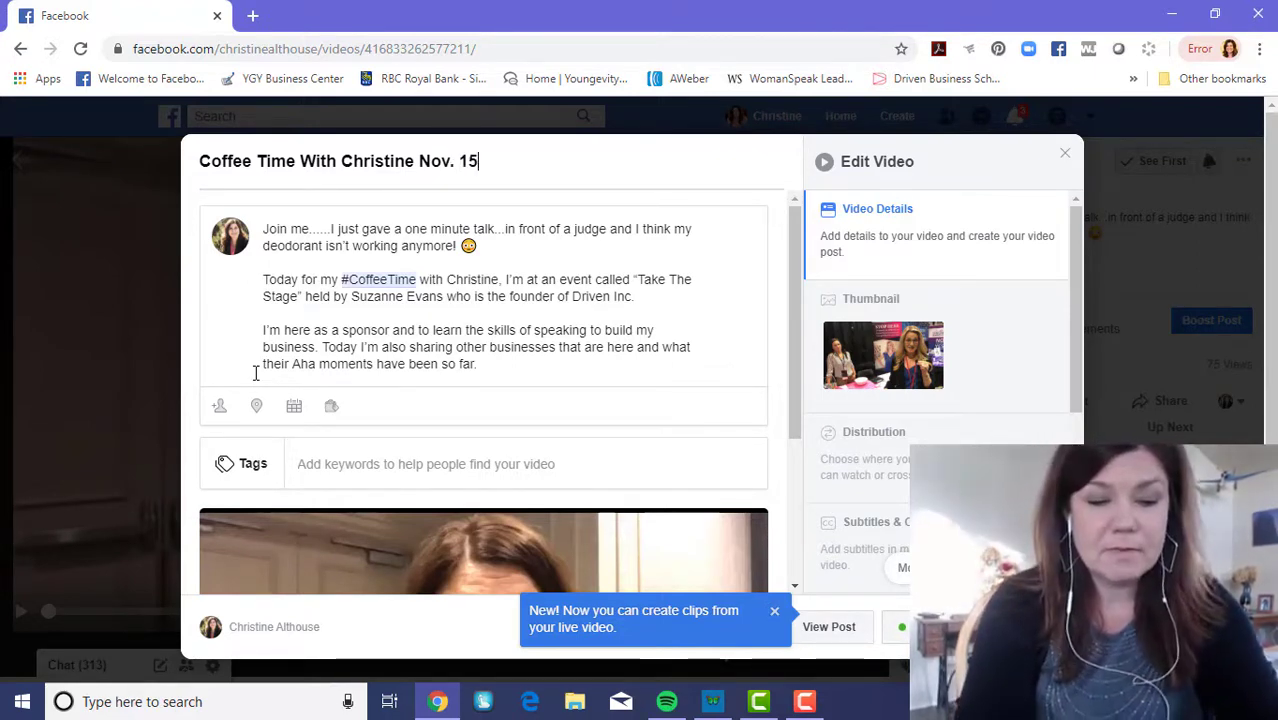
pyautogui.write('th 2019')
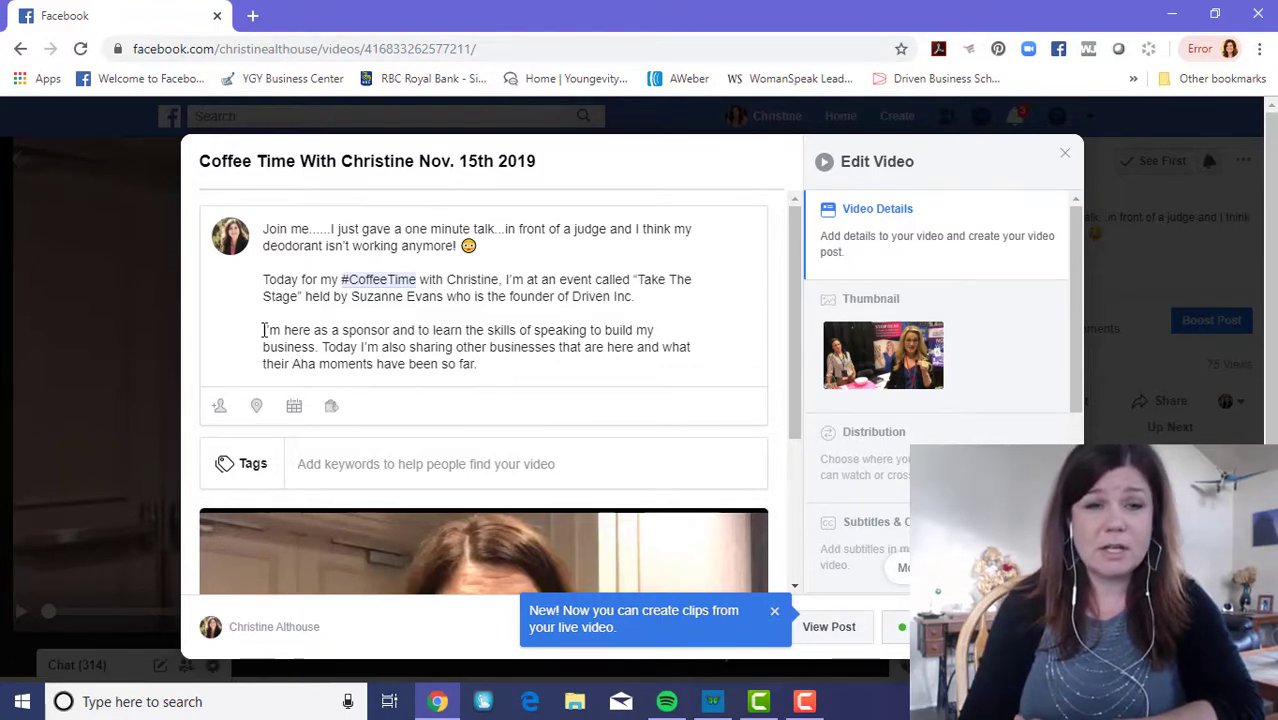
# Step: Check the video post in at the city of Atlanta, Georgia
pyautogui.click(220, 406)
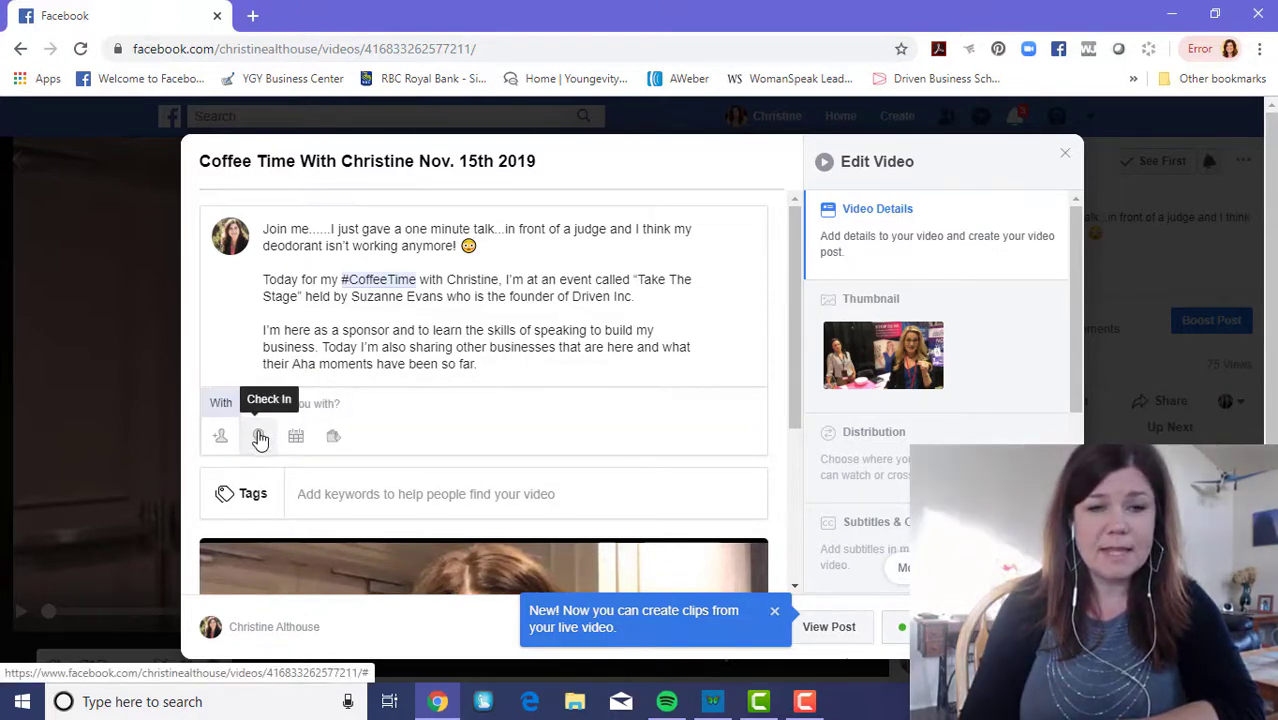
pyautogui.click(259, 436)
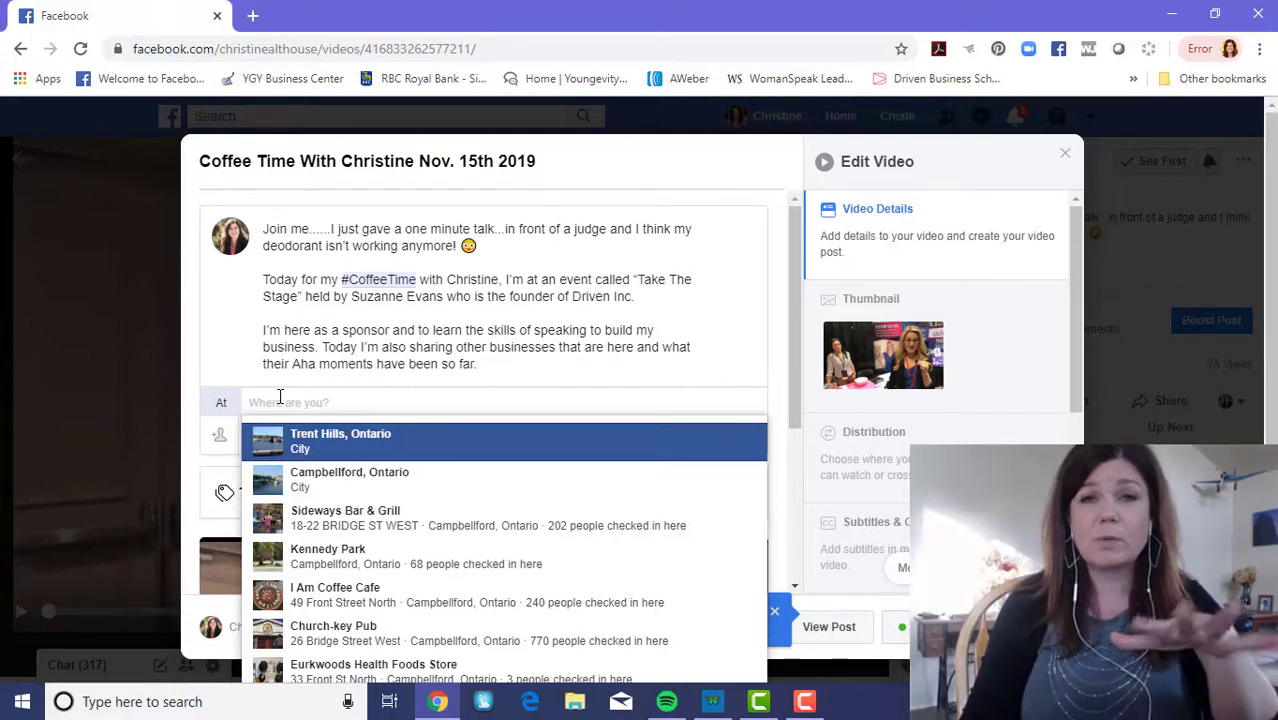
pyautogui.click(280, 397)
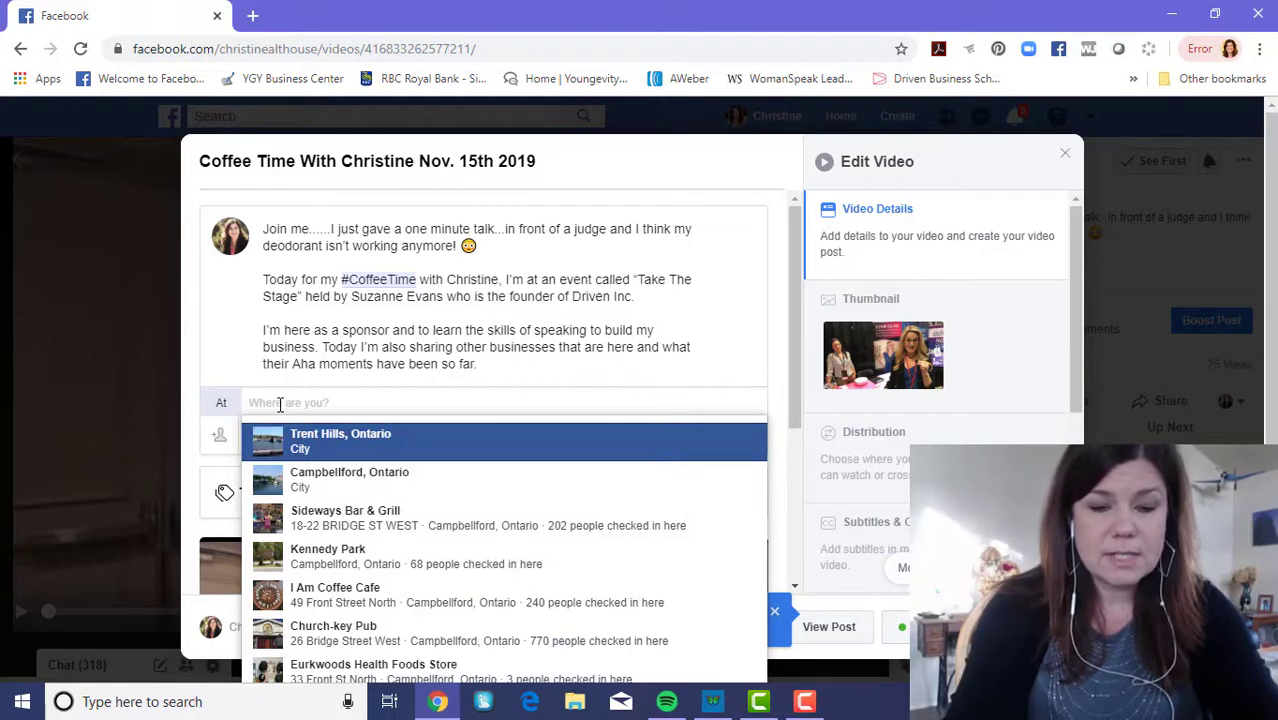
pyautogui.write('At')
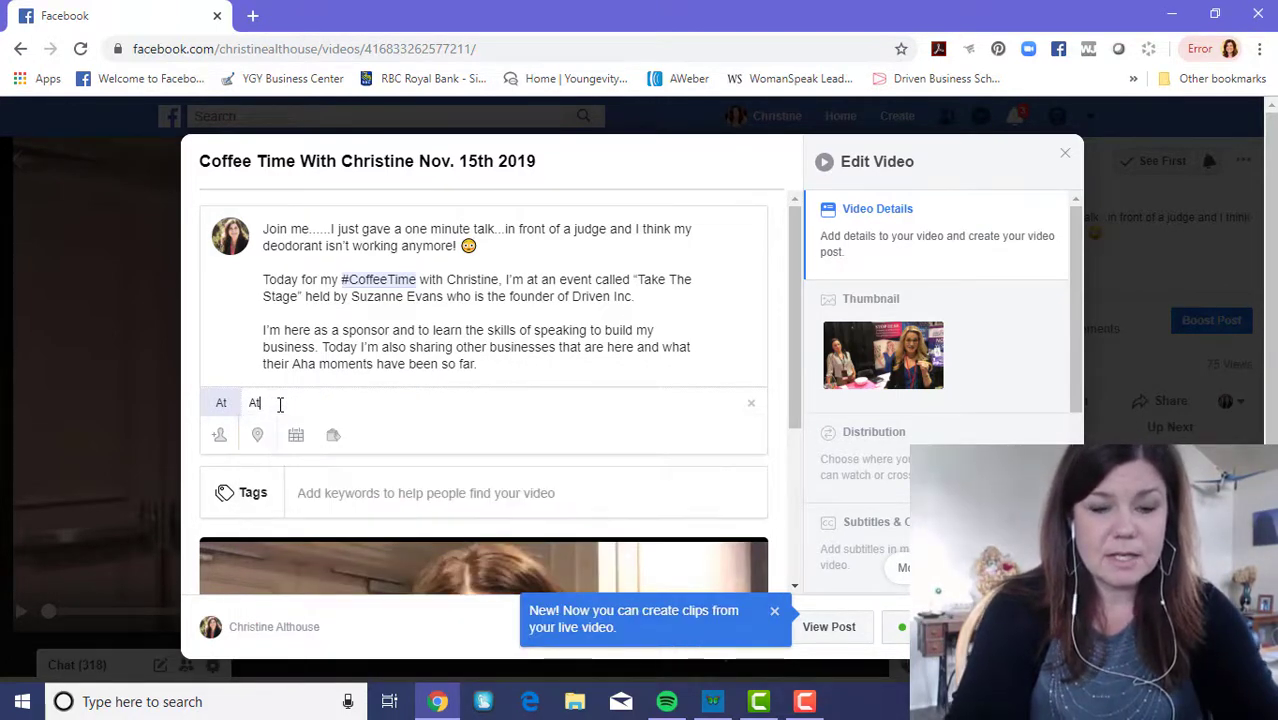
pyautogui.write('lanta')
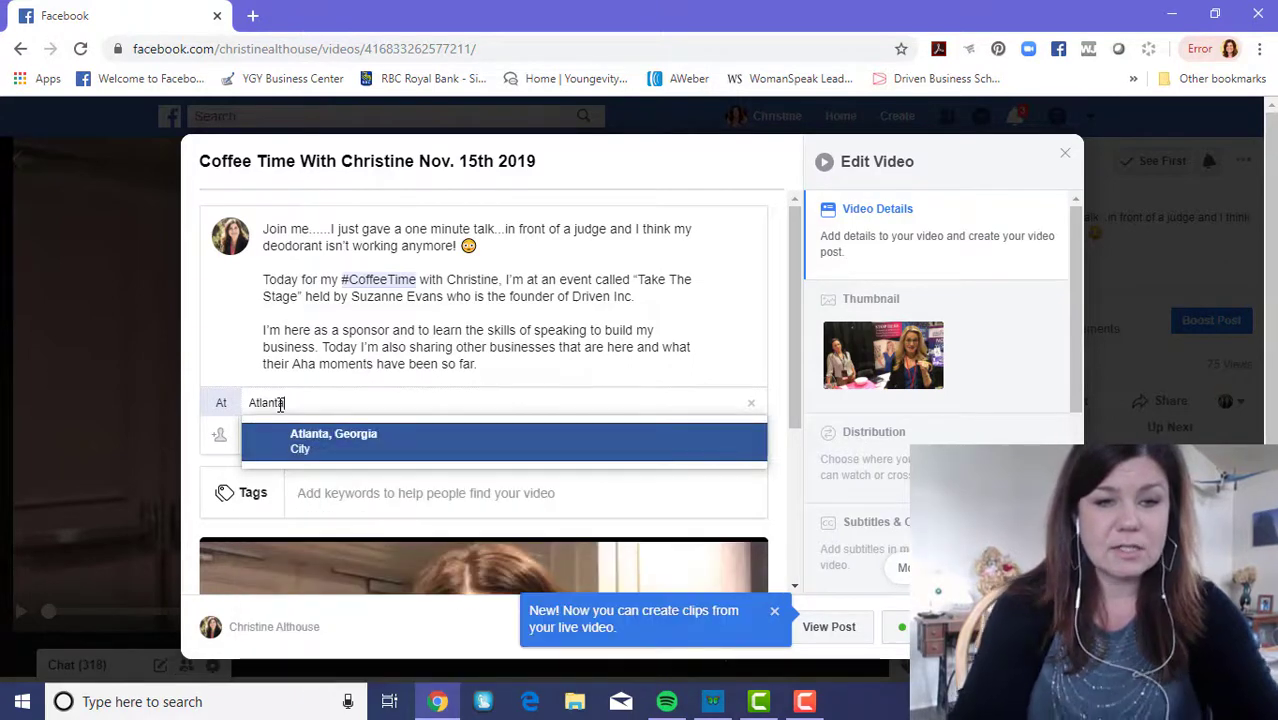
pyautogui.click(346, 446)
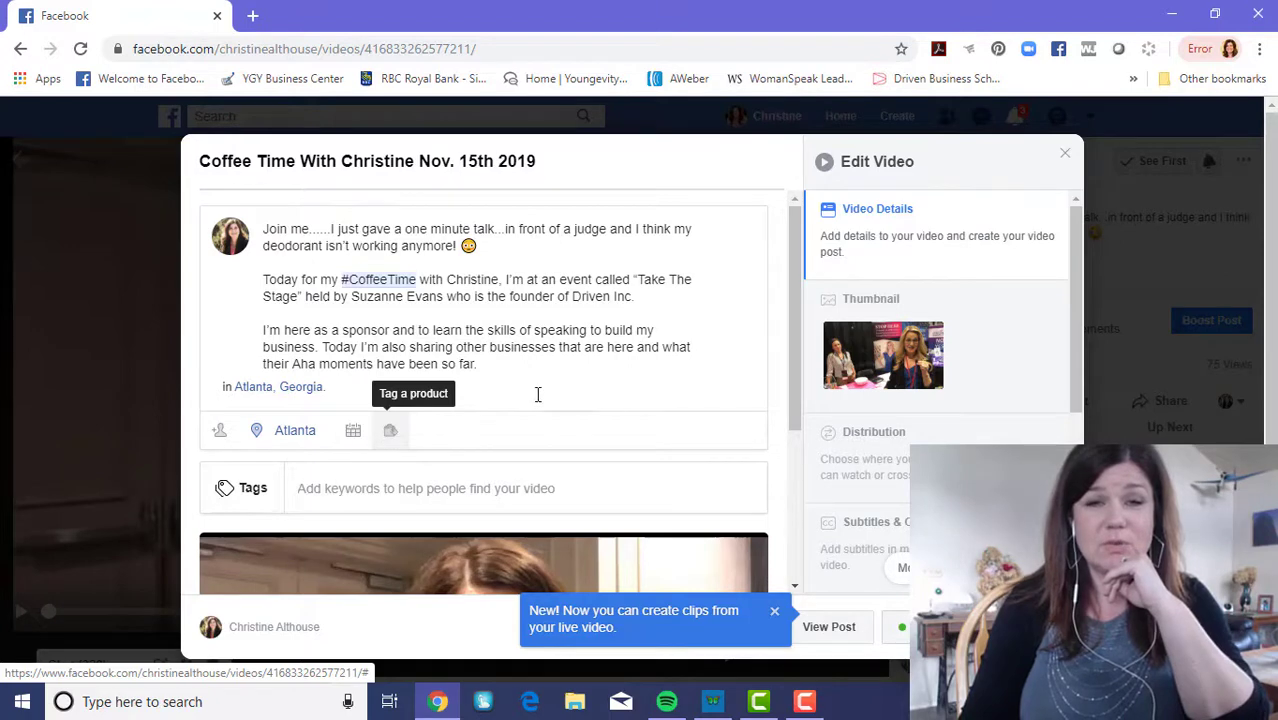
# Step: Browse the video tag categories, including the Social Issues subtopics, for keywords that suit the video
pyautogui.click(325, 492)
pyautogui.scroll(-2, 325, 492)
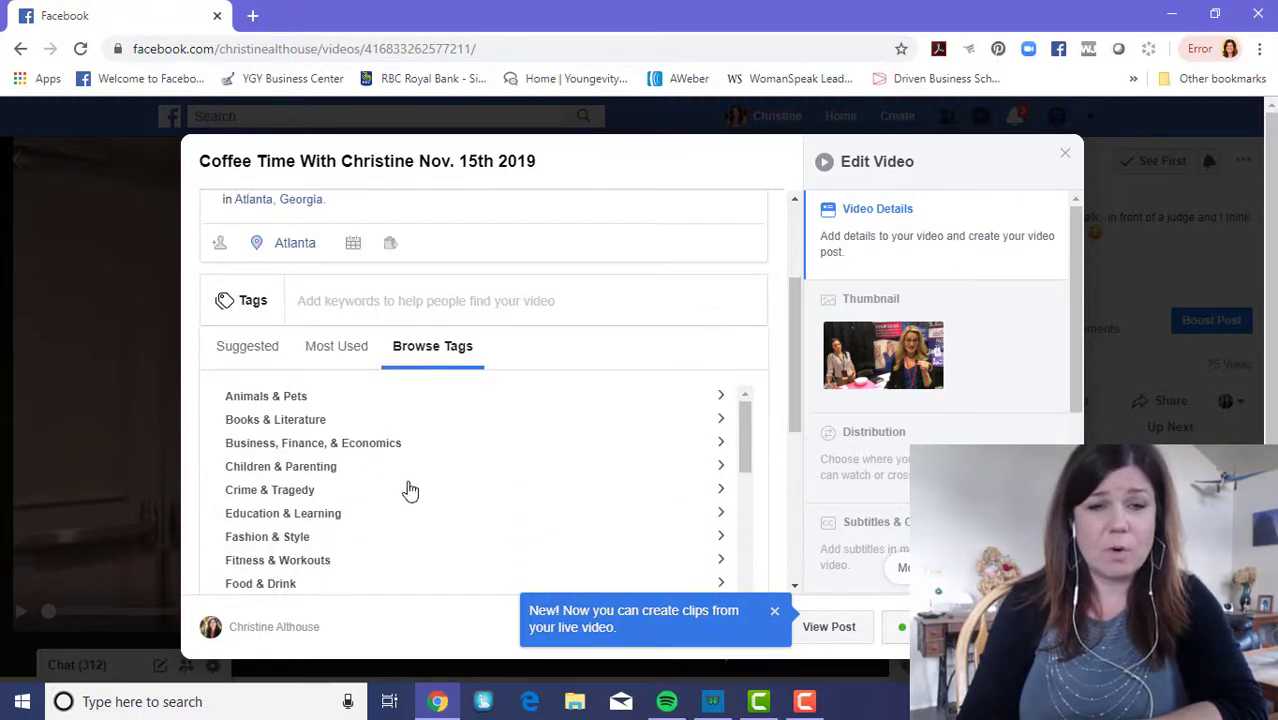
pyautogui.scroll(-1, 355, 428)
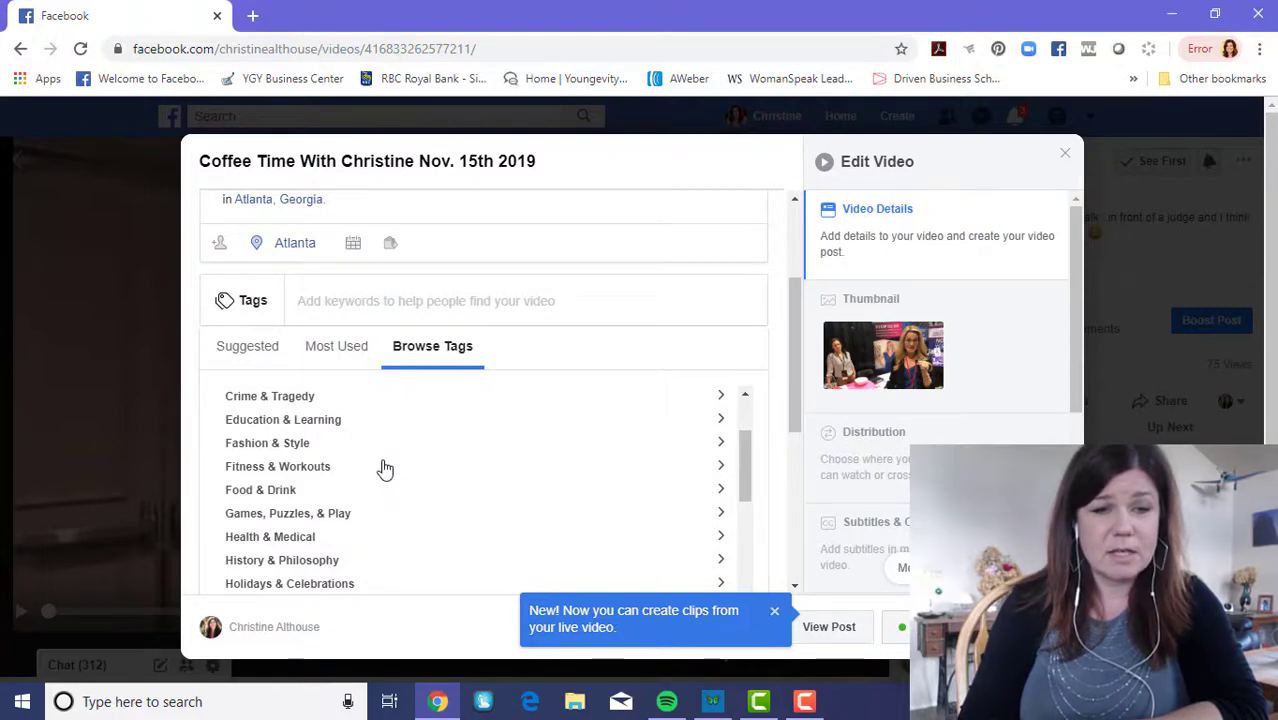
pyautogui.scroll(1, 381, 474)
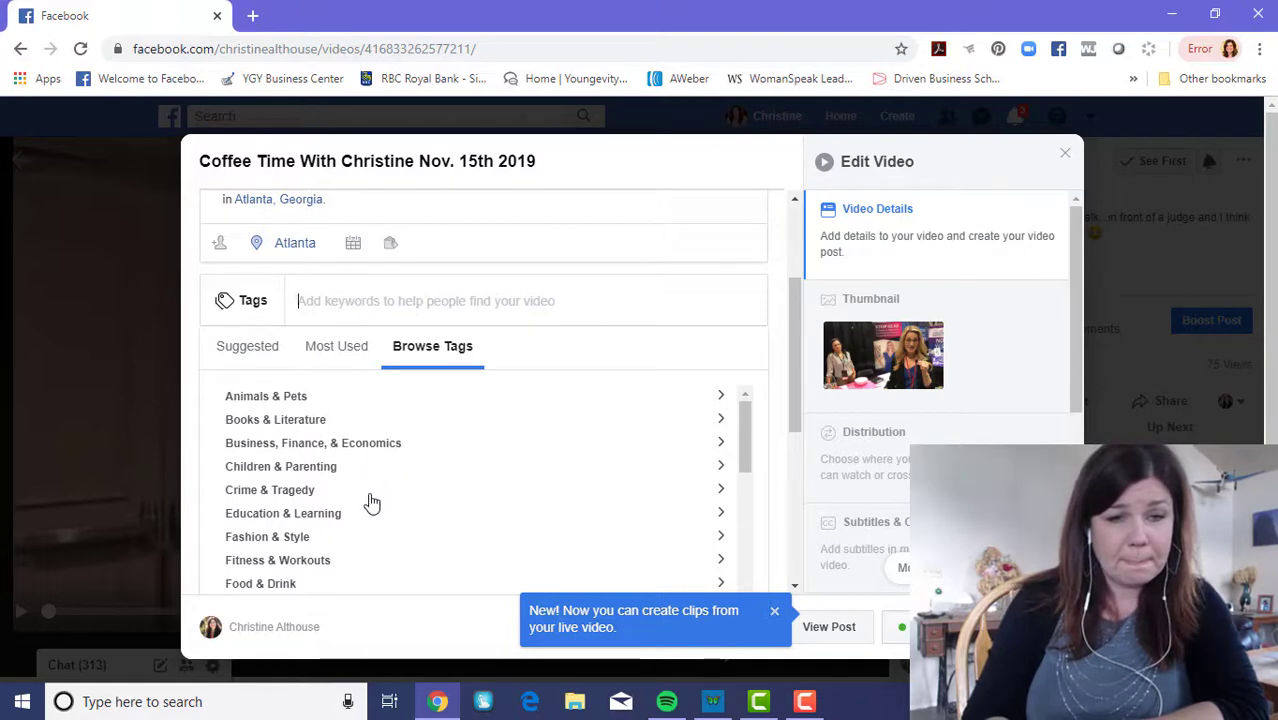
pyautogui.scroll(-1, 372, 502)
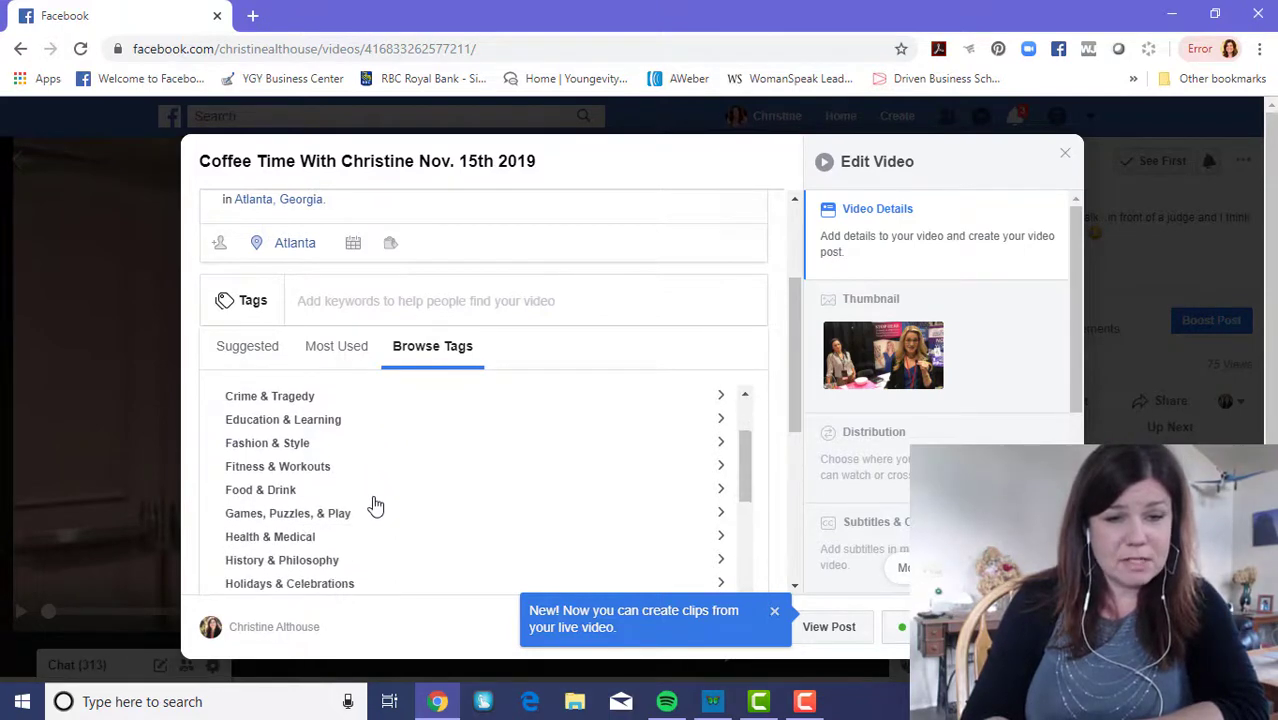
pyautogui.scroll(-1, 373, 506)
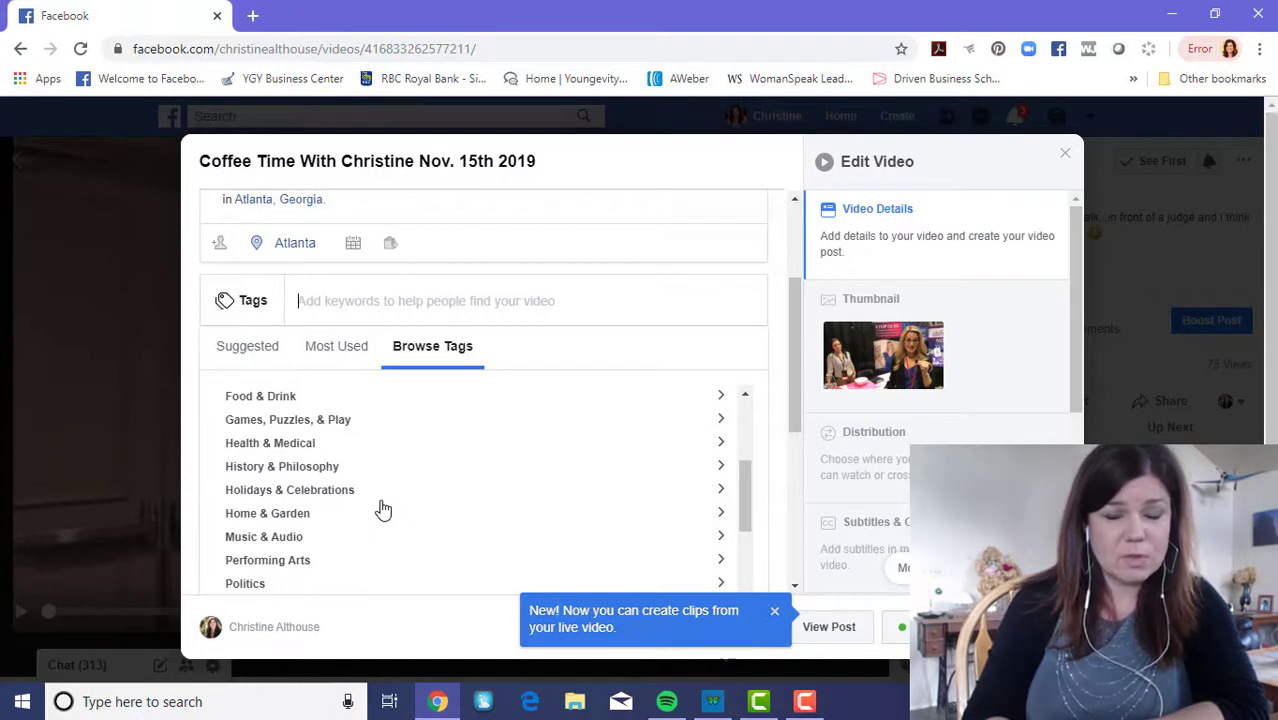
pyautogui.scroll(-1, 380, 508)
pyautogui.scroll(-1, 390, 510)
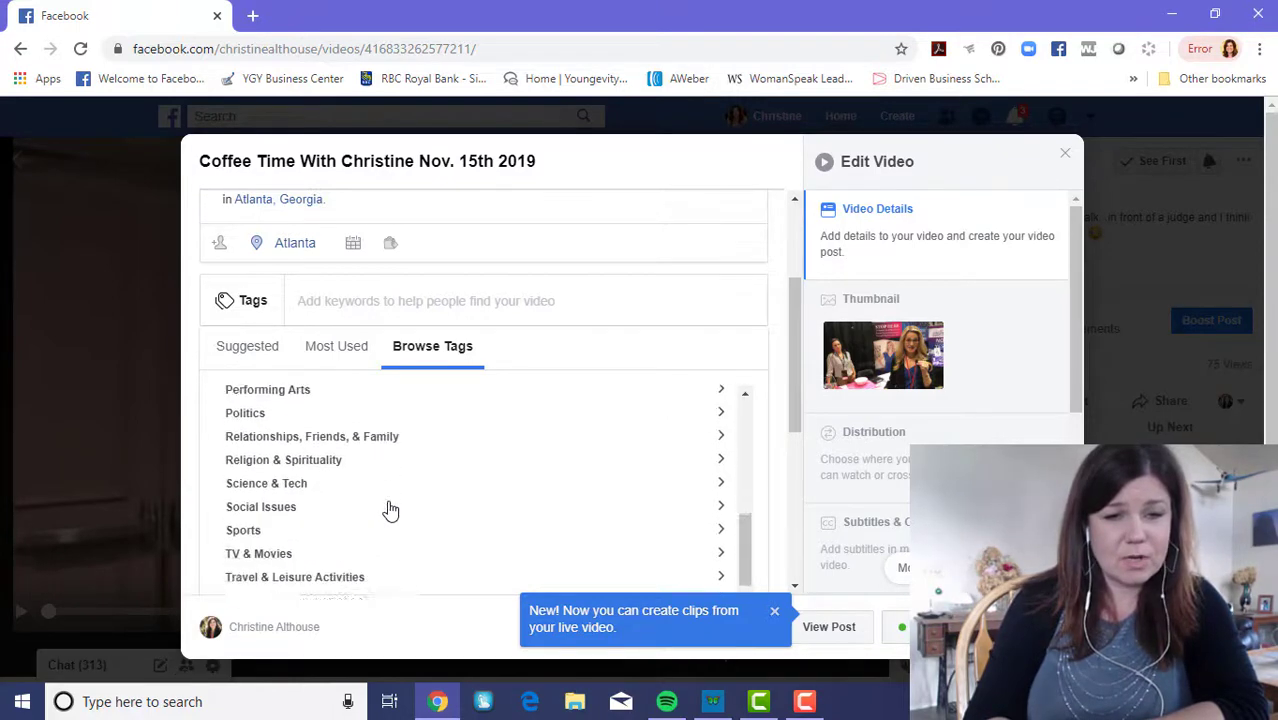
pyautogui.scroll(-1, 390, 510)
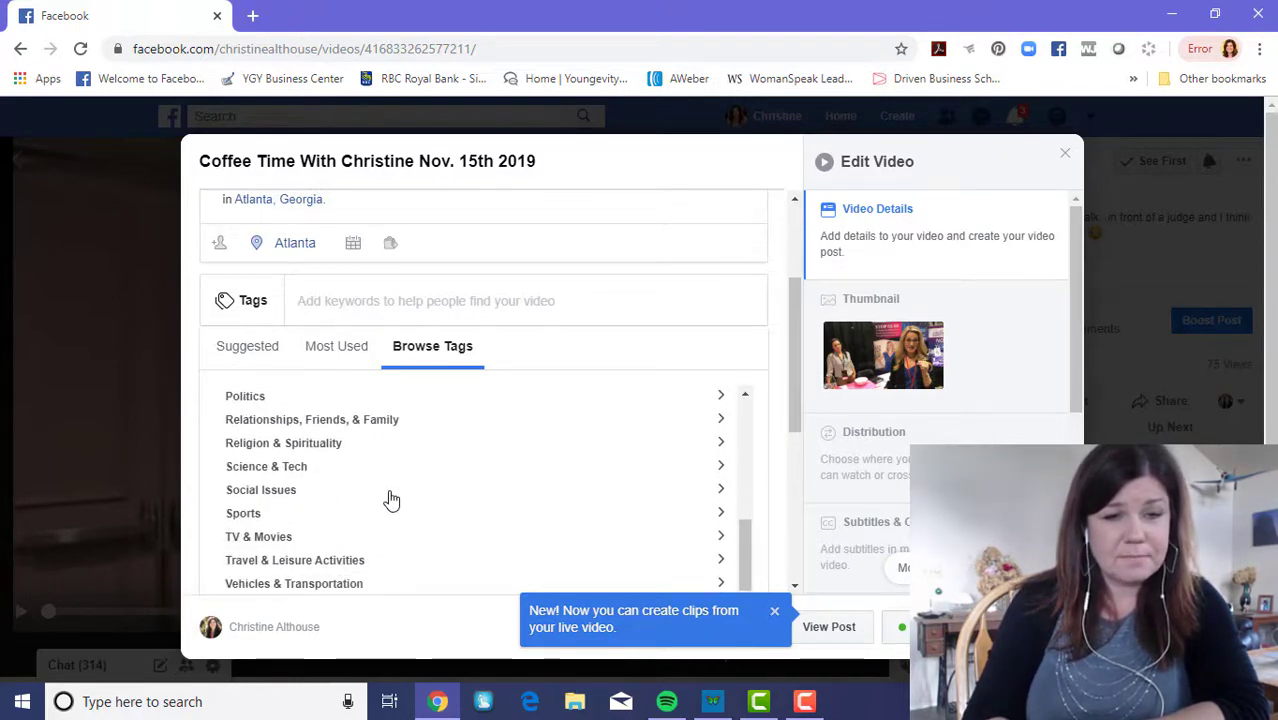
pyautogui.scroll(-1, 380, 505)
pyautogui.scroll(1, 380, 500)
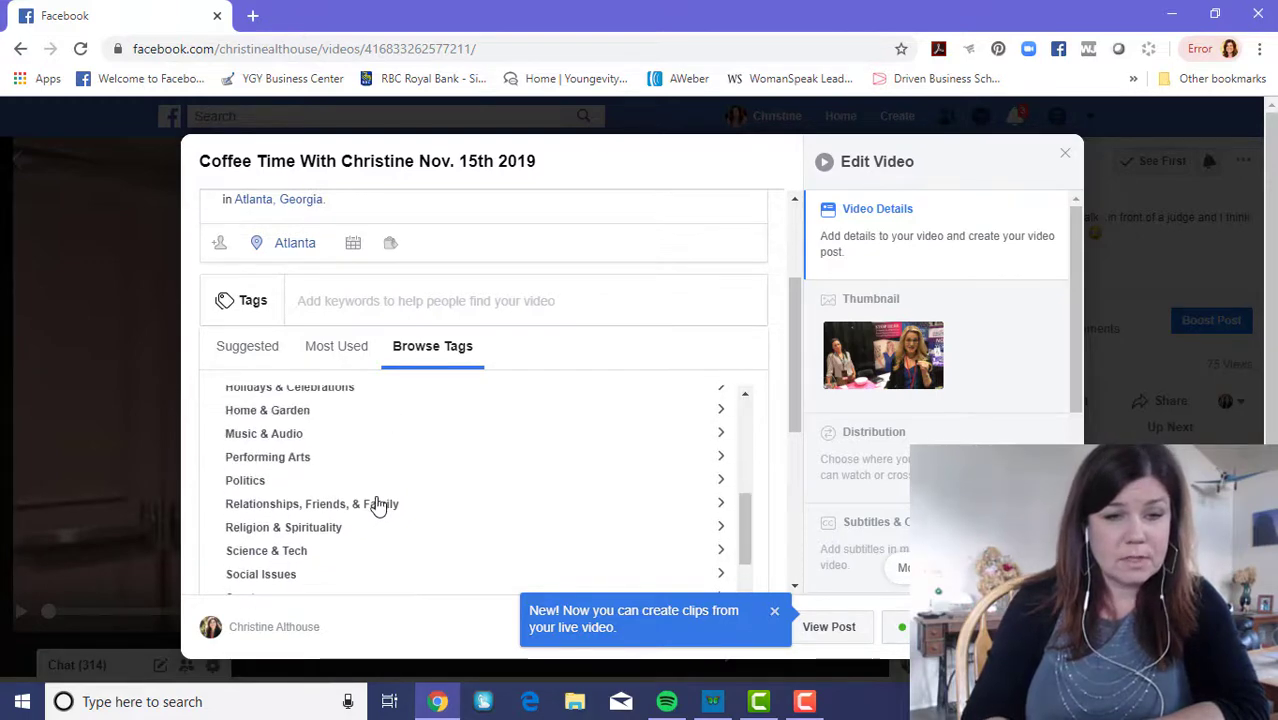
pyautogui.scroll(-1, 380, 503)
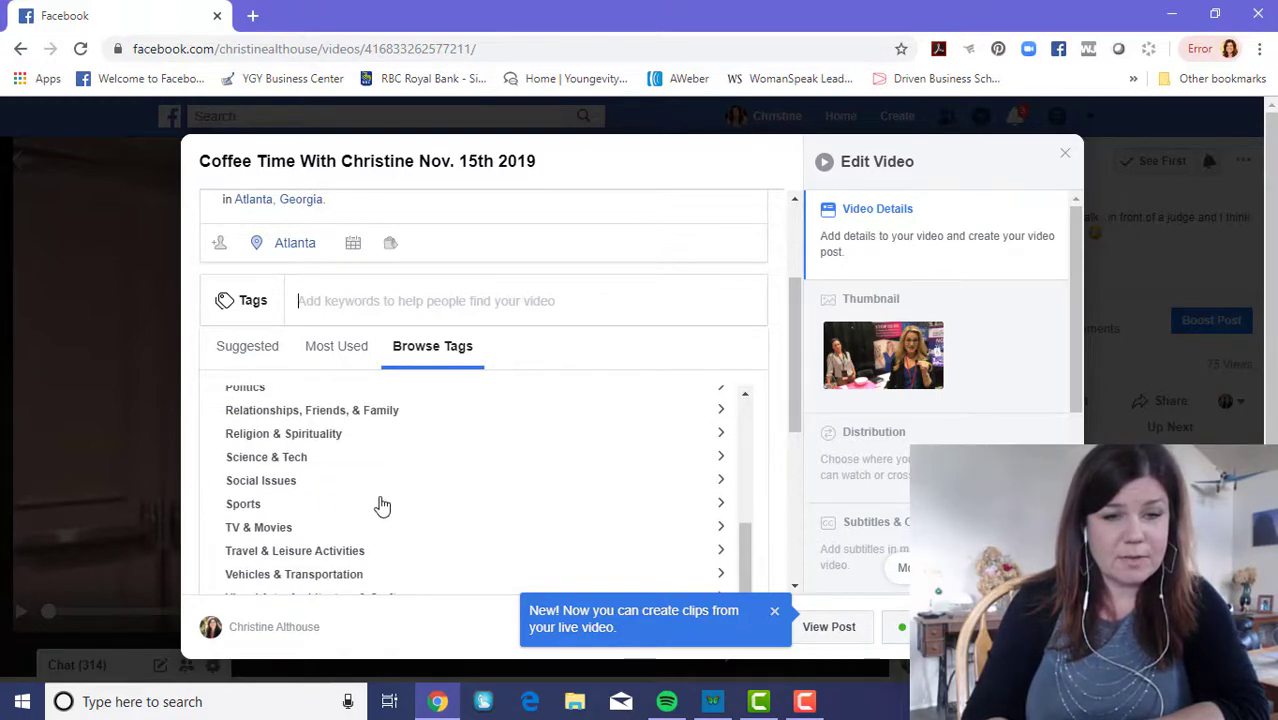
pyautogui.click(282, 481)
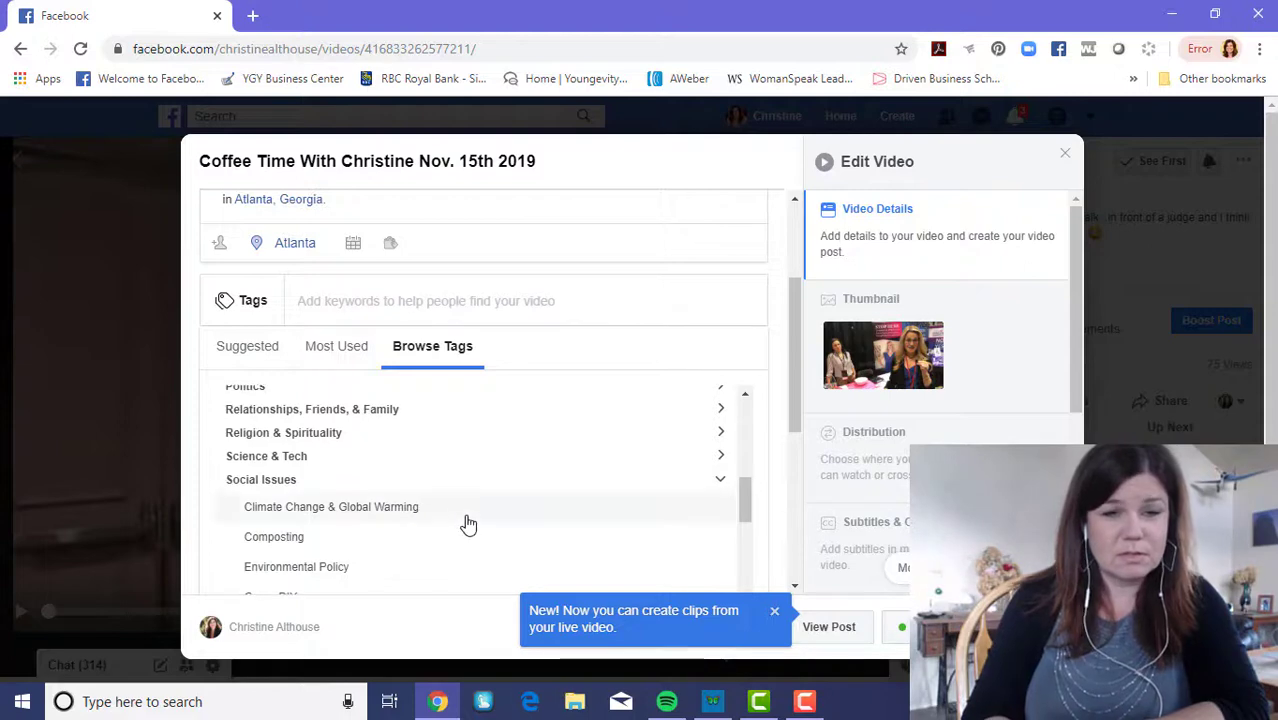
pyautogui.scroll(-2, 466, 512)
pyautogui.scroll(-1, 490, 480)
pyautogui.scroll(-1, 484, 482)
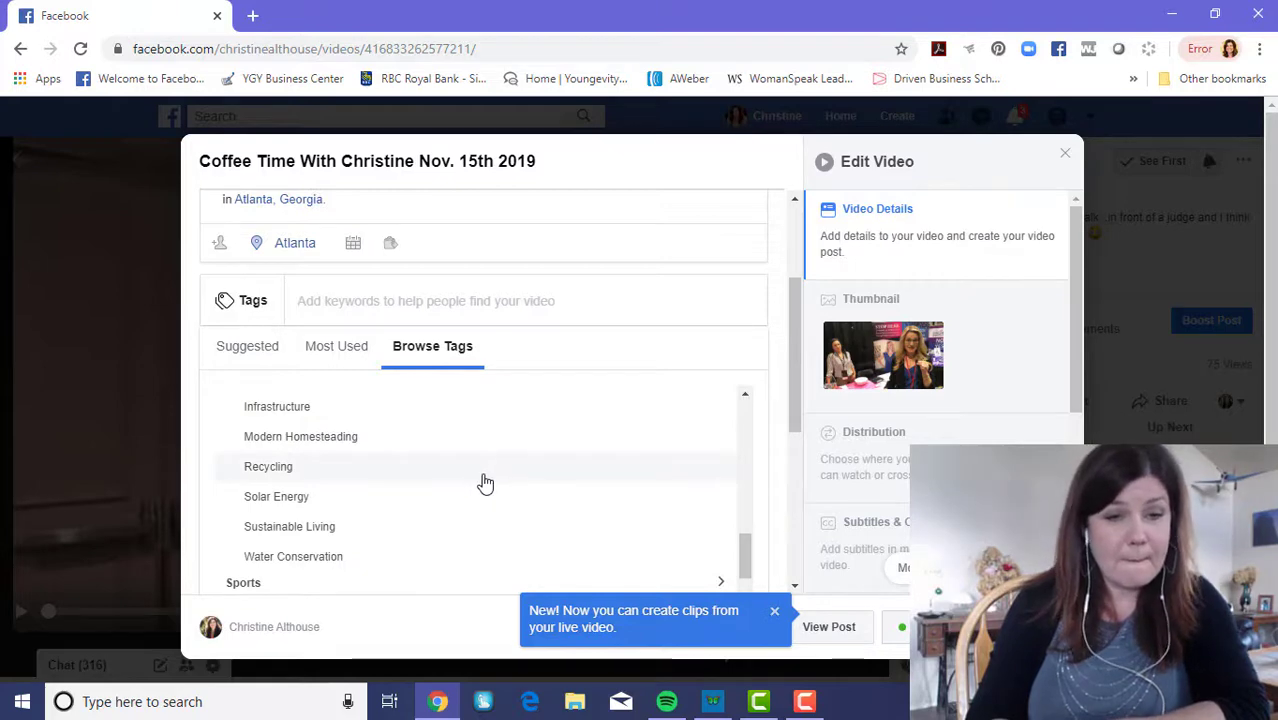
pyautogui.scroll(5, 480, 480)
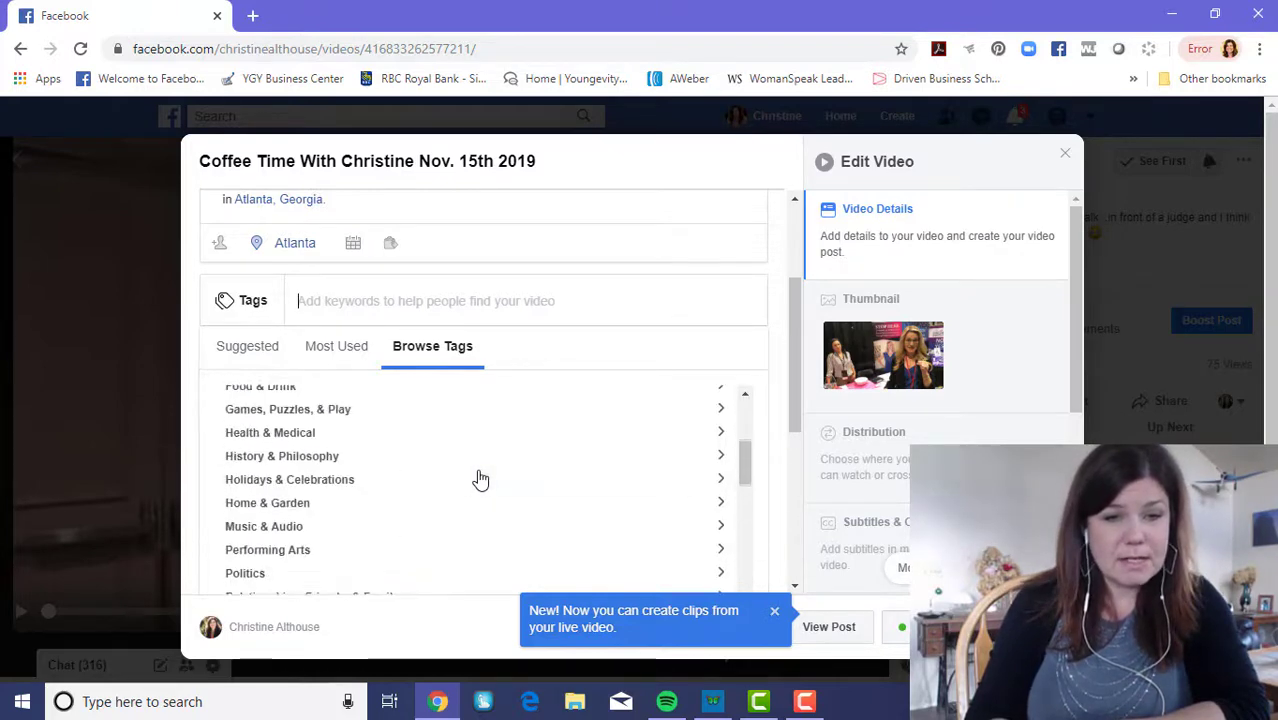
pyautogui.scroll(3, 480, 478)
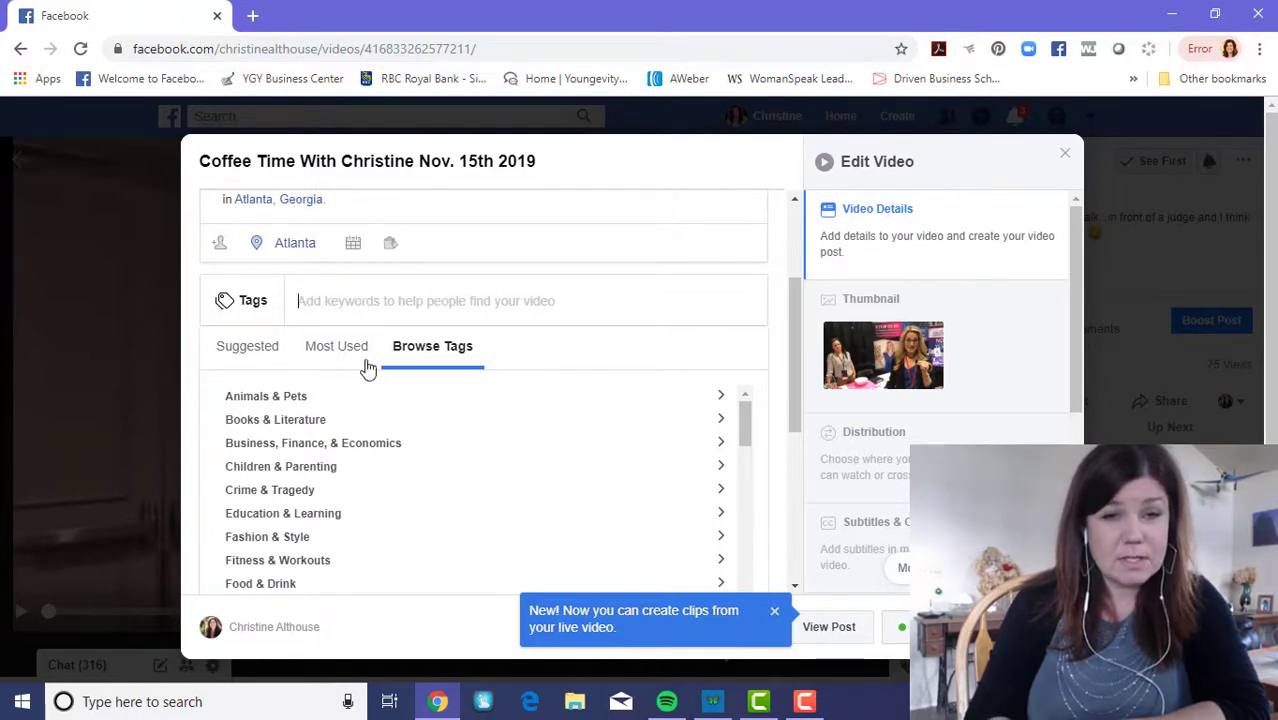
# Step: Add the tags Entrepreneurship and Public Speaking from the most used keywords
pyautogui.click(338, 346)
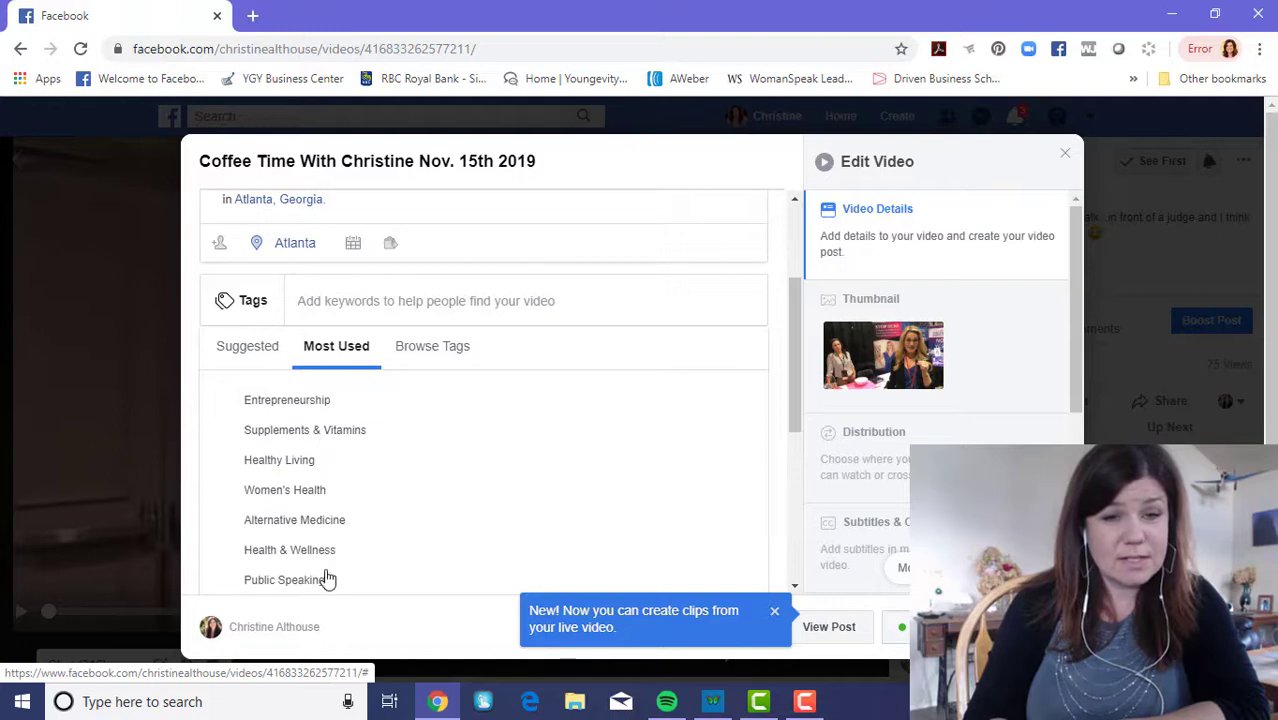
pyautogui.click(309, 408)
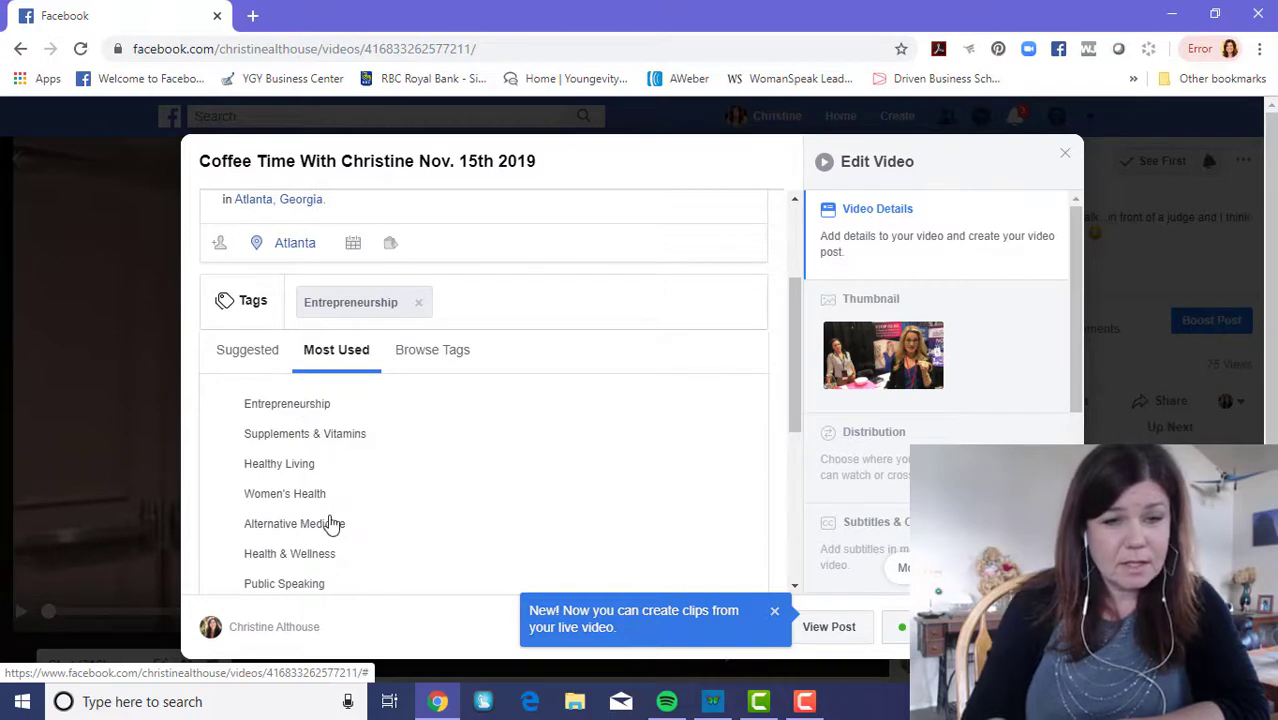
pyautogui.click(305, 590)
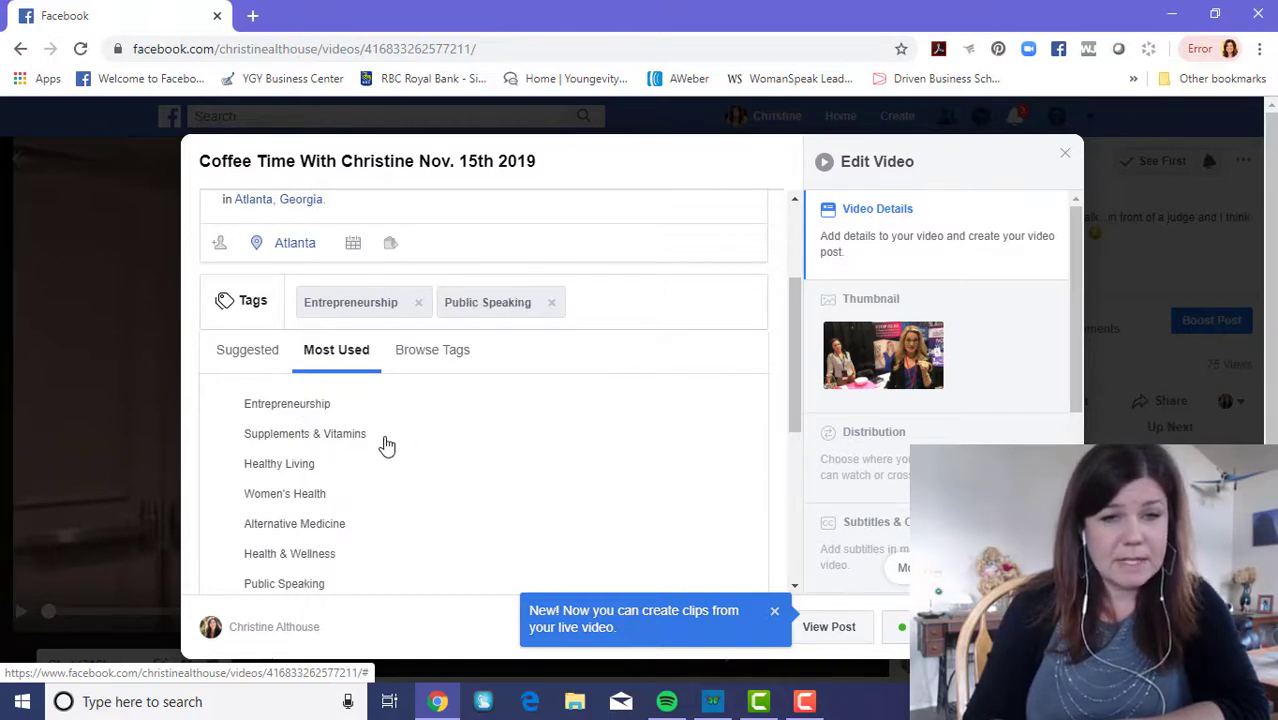
# Step: Add the suggested tags Professional Skills and Digital Marketing, and look over the video's description, tags and preview
pyautogui.click(255, 356)
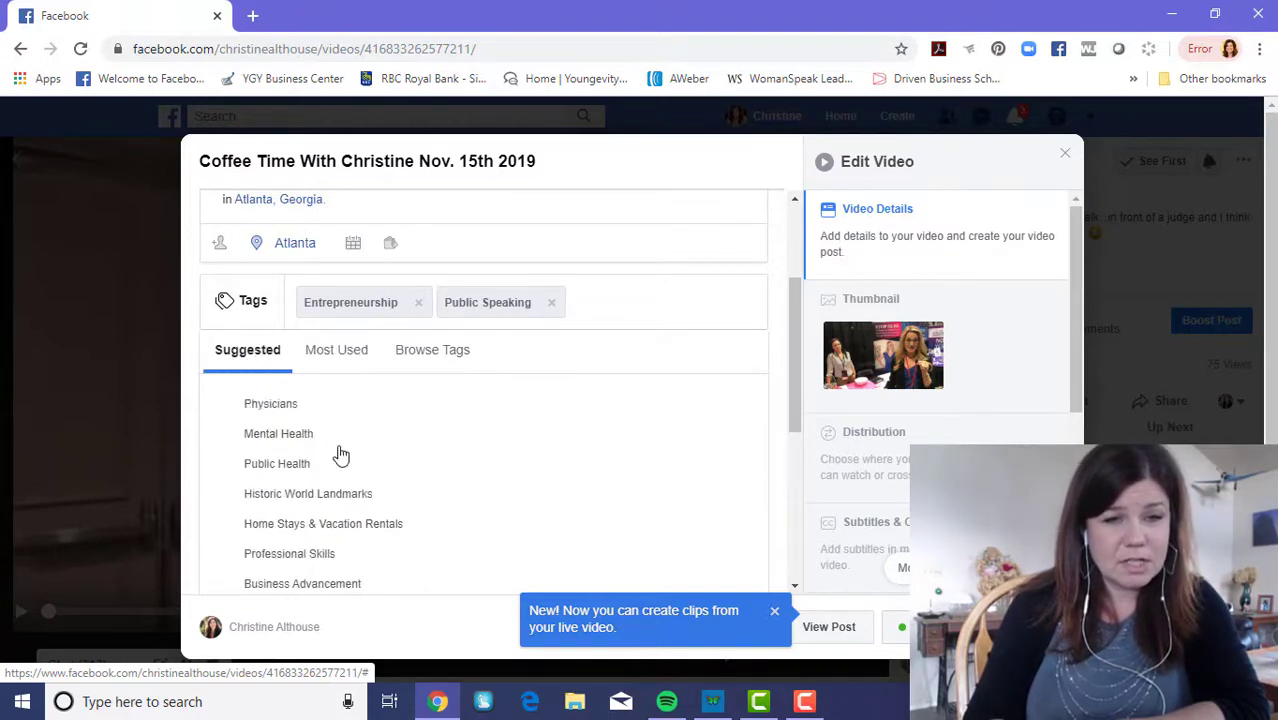
pyautogui.click(303, 555)
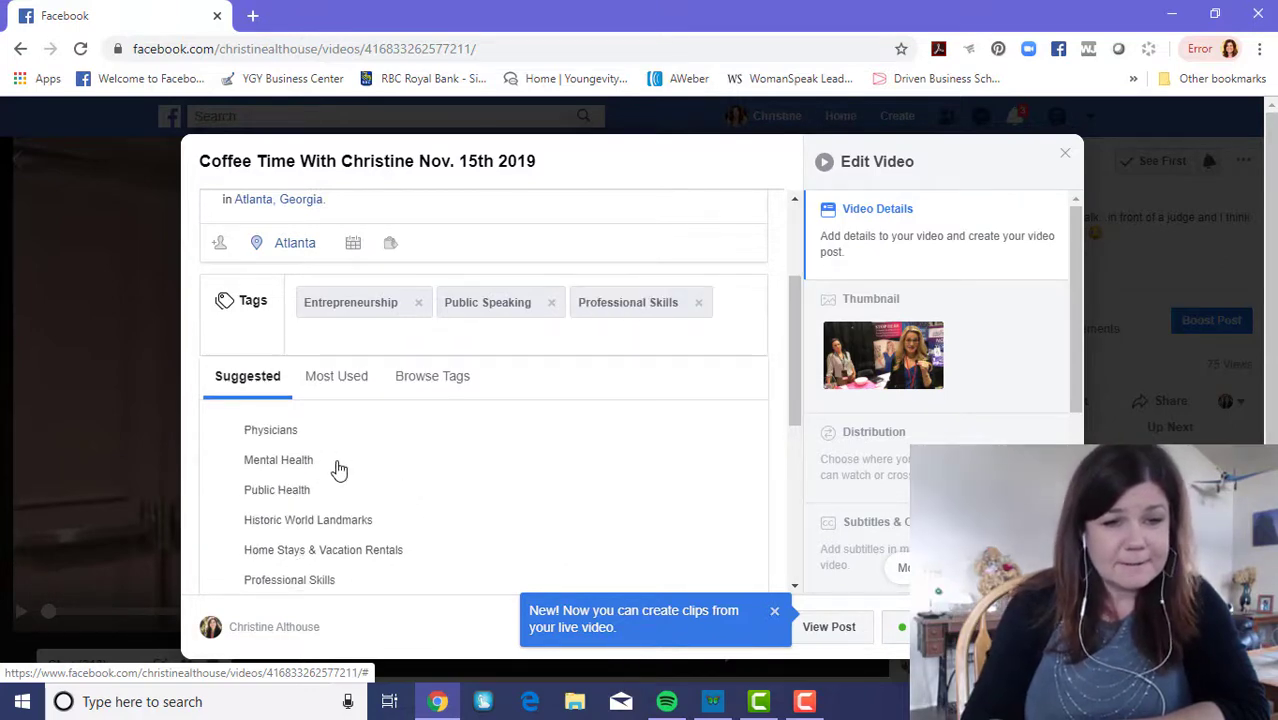
pyautogui.scroll(-3, 337, 470)
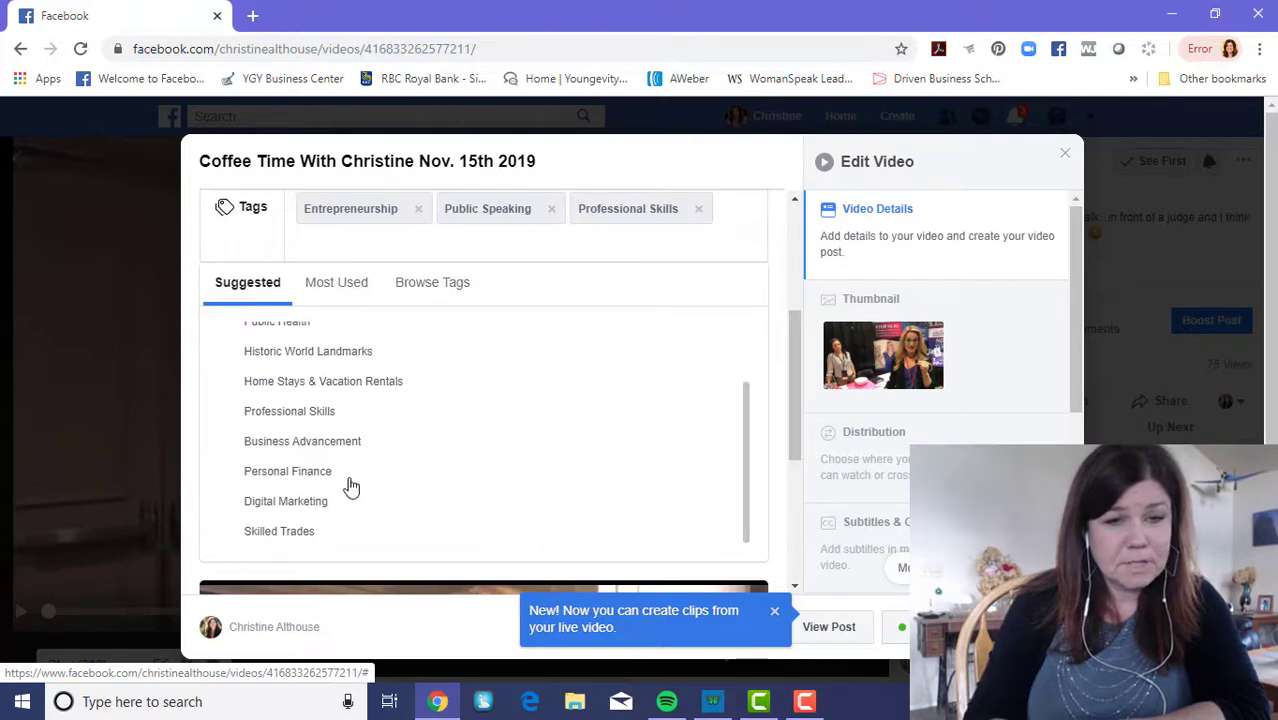
pyautogui.click(320, 509)
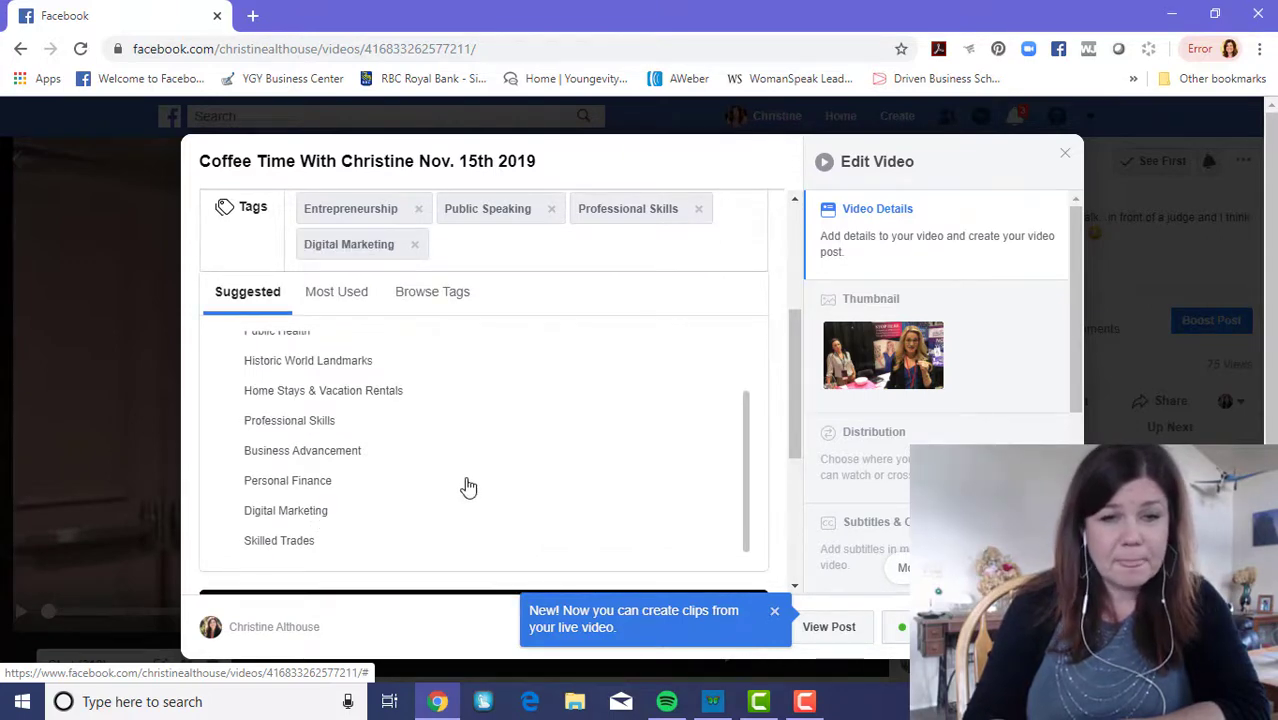
pyautogui.scroll(3, 482, 460)
pyautogui.scroll(2, 460, 455)
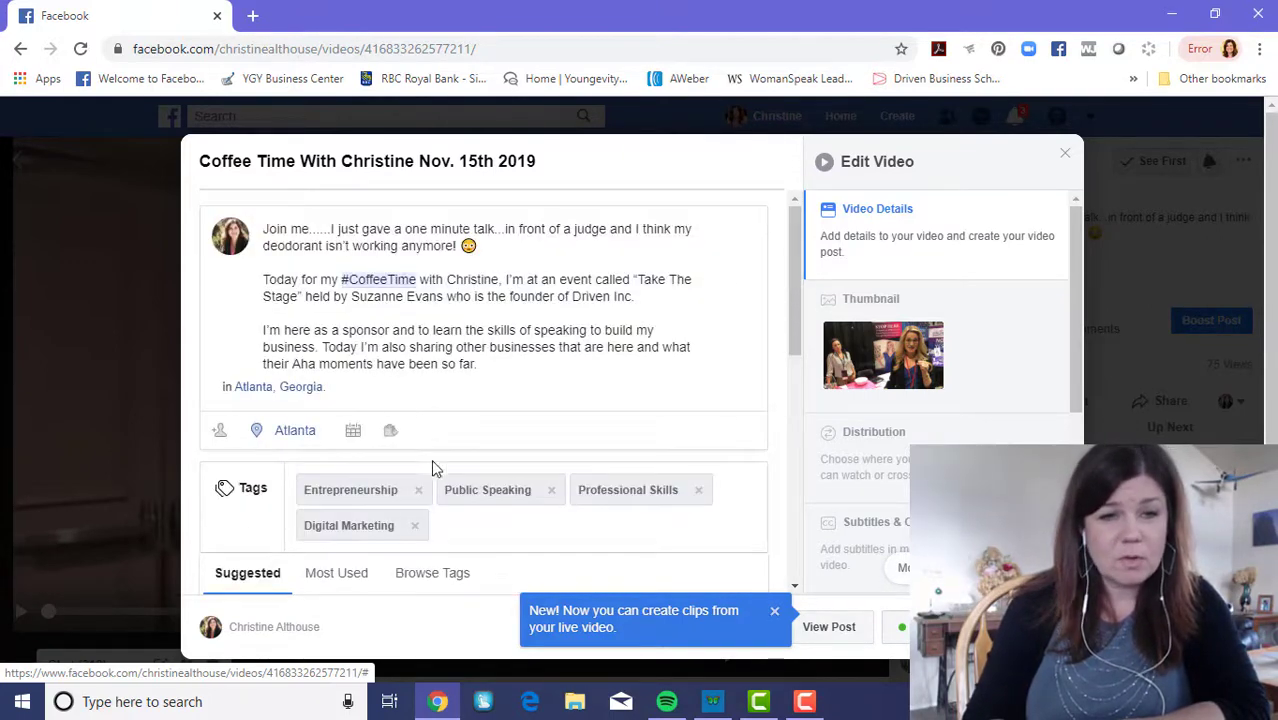
pyautogui.click(509, 531)
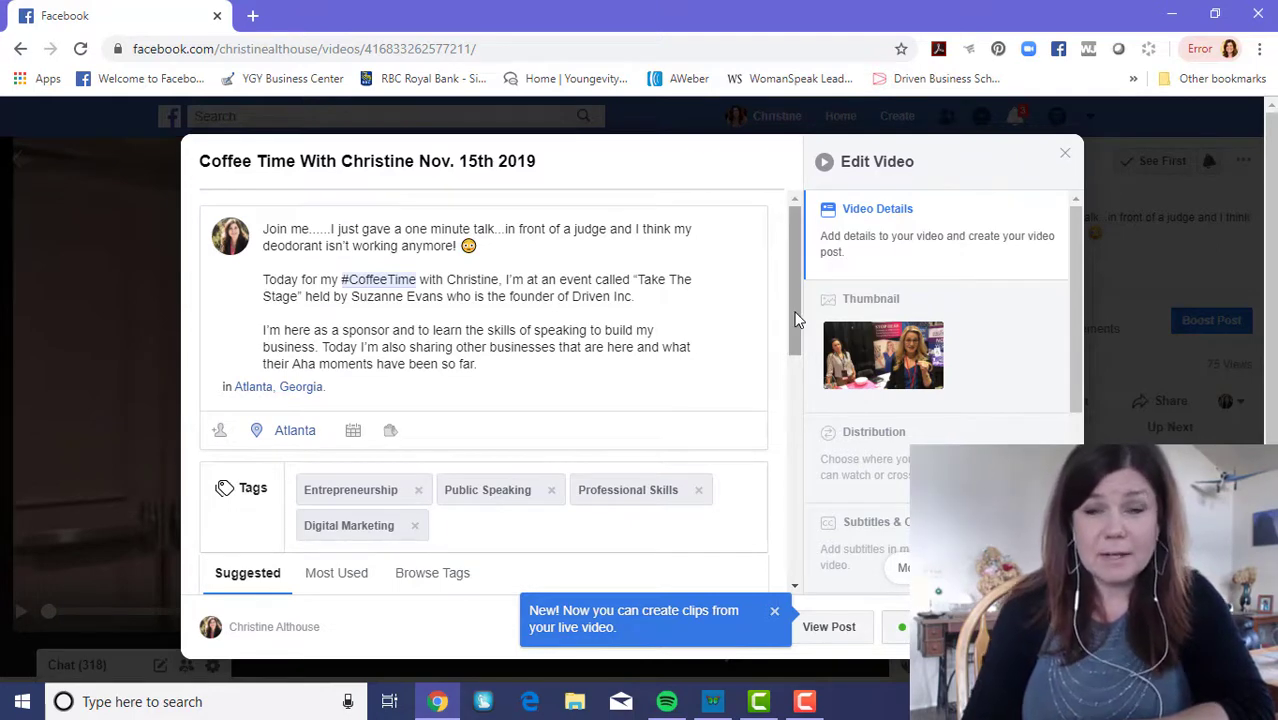
pyautogui.scroll(-5, 797, 318)
pyautogui.scroll(-3, 797, 320)
pyautogui.click(988, 199)
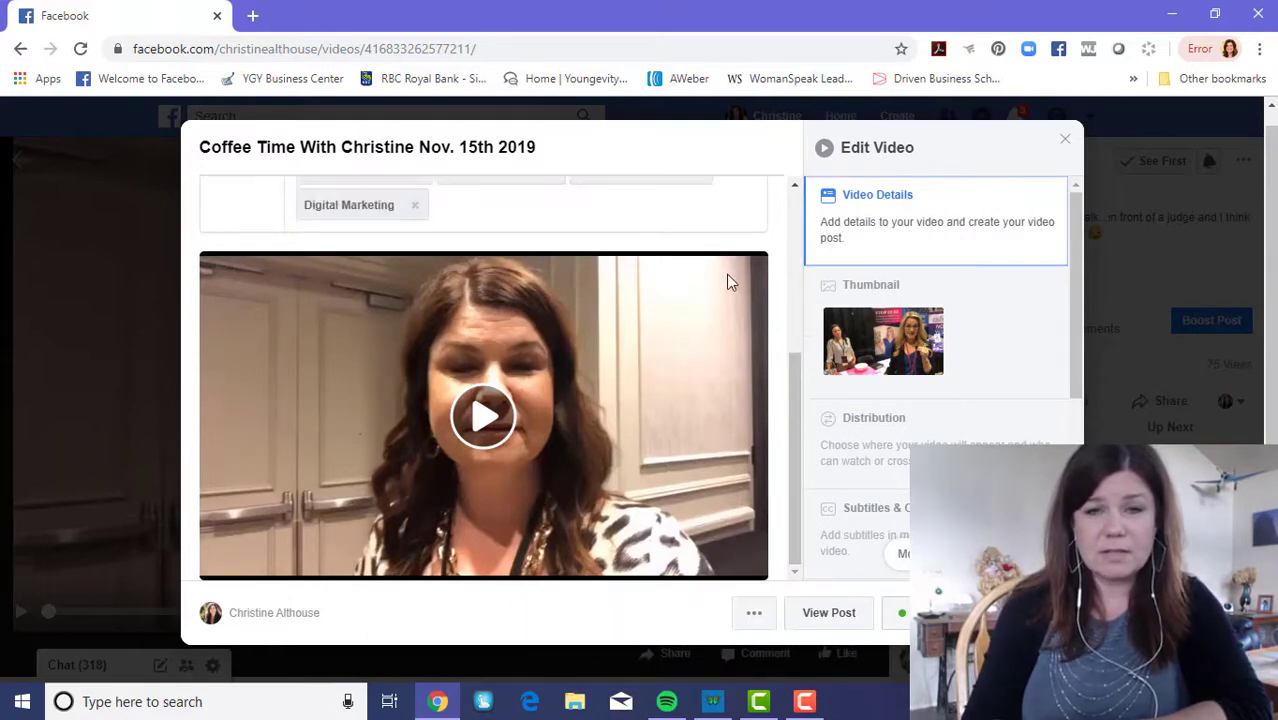
pyautogui.scroll(3, 732, 273)
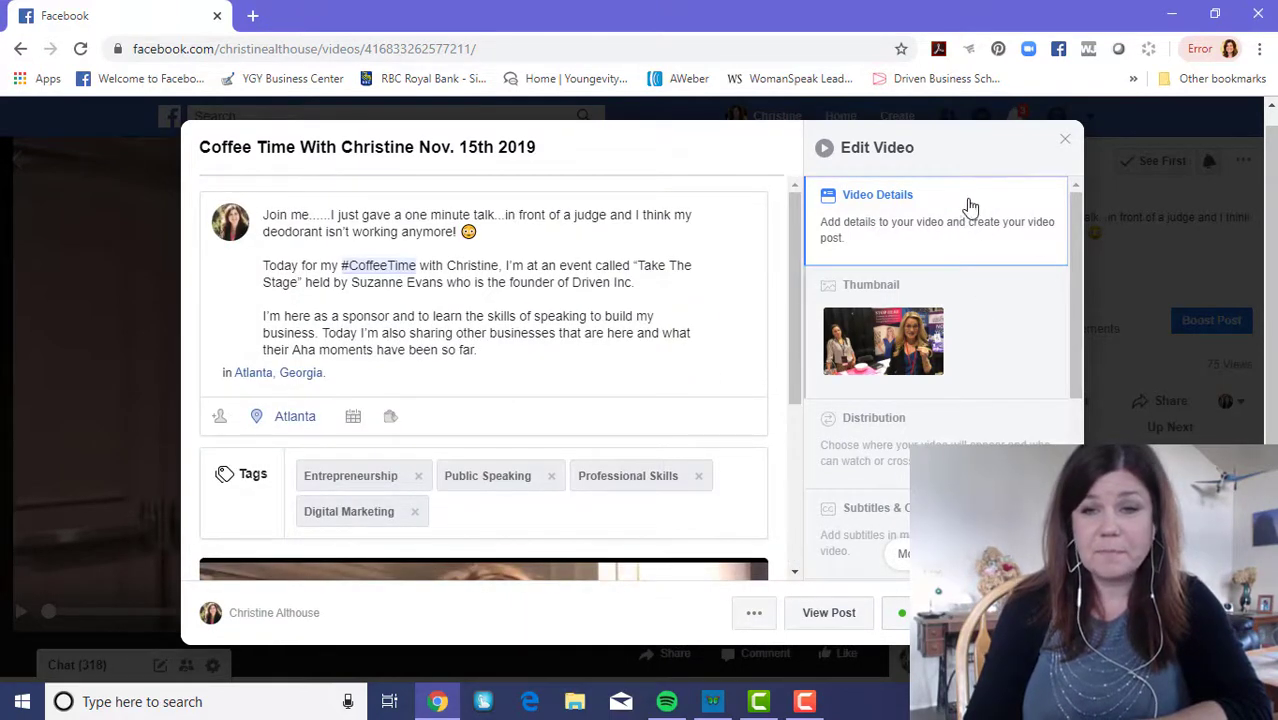
# Step: Go through the auto-generated thumbnail images and select the one of the dark-haired woman smiling alone beside the pale door
pyautogui.click(1006, 341)
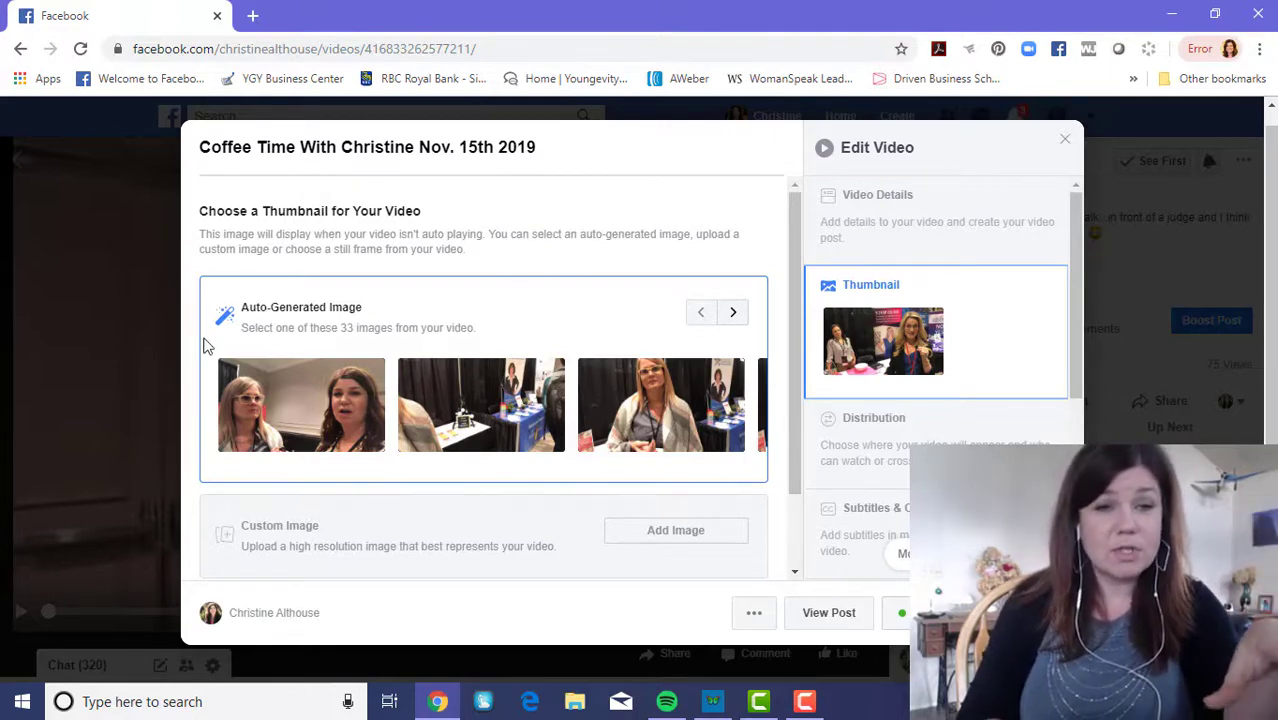
pyautogui.click(733, 313)
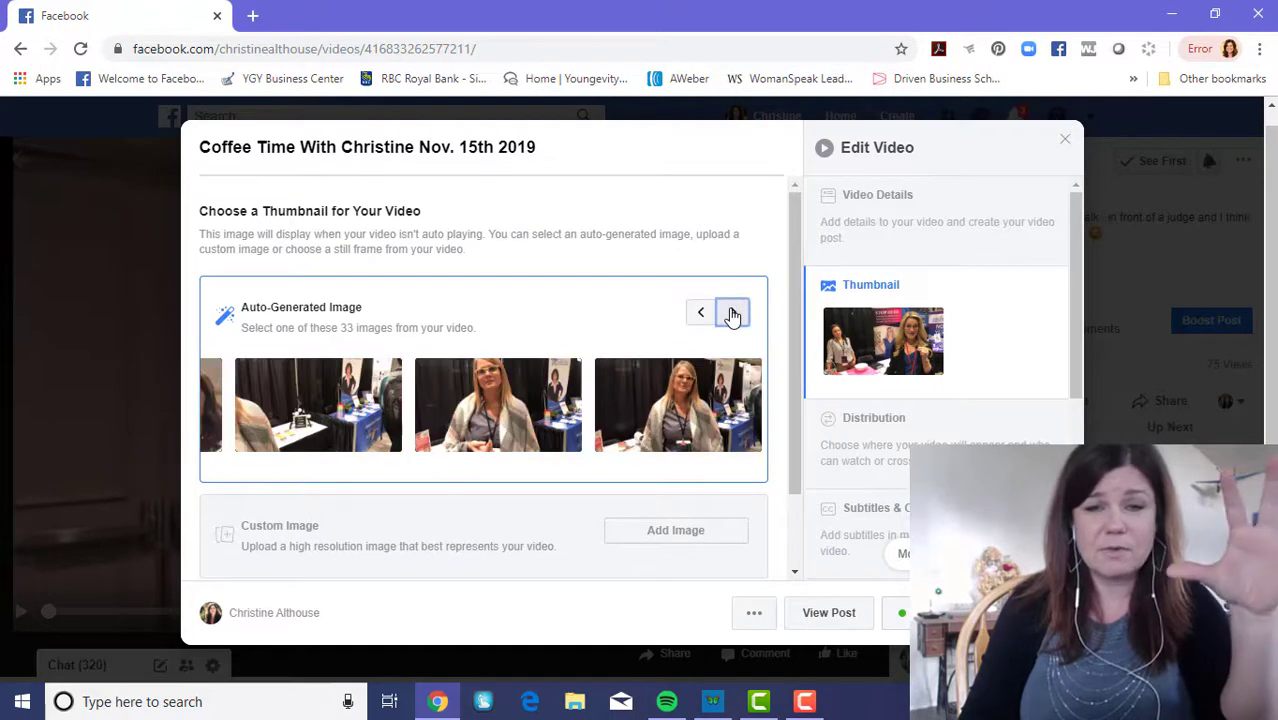
pyautogui.click(733, 314)
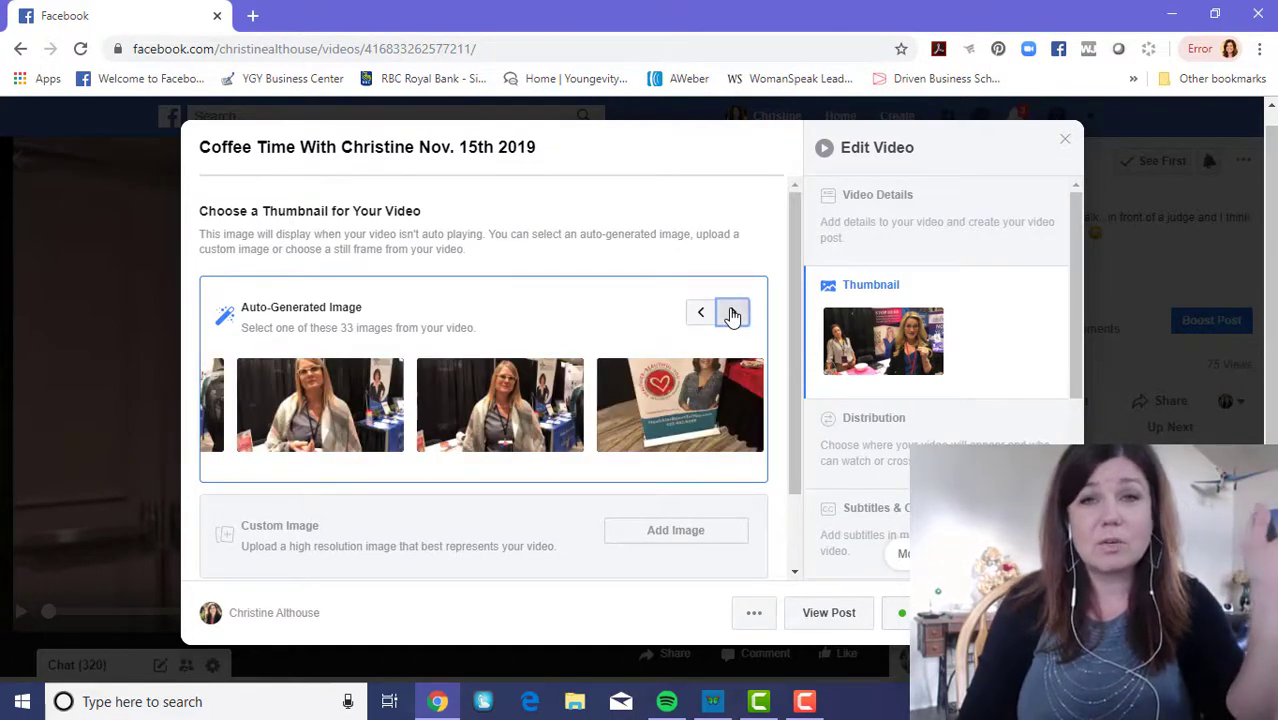
pyautogui.click(733, 314)
pyautogui.click(733, 314)
pyautogui.click(733, 314)
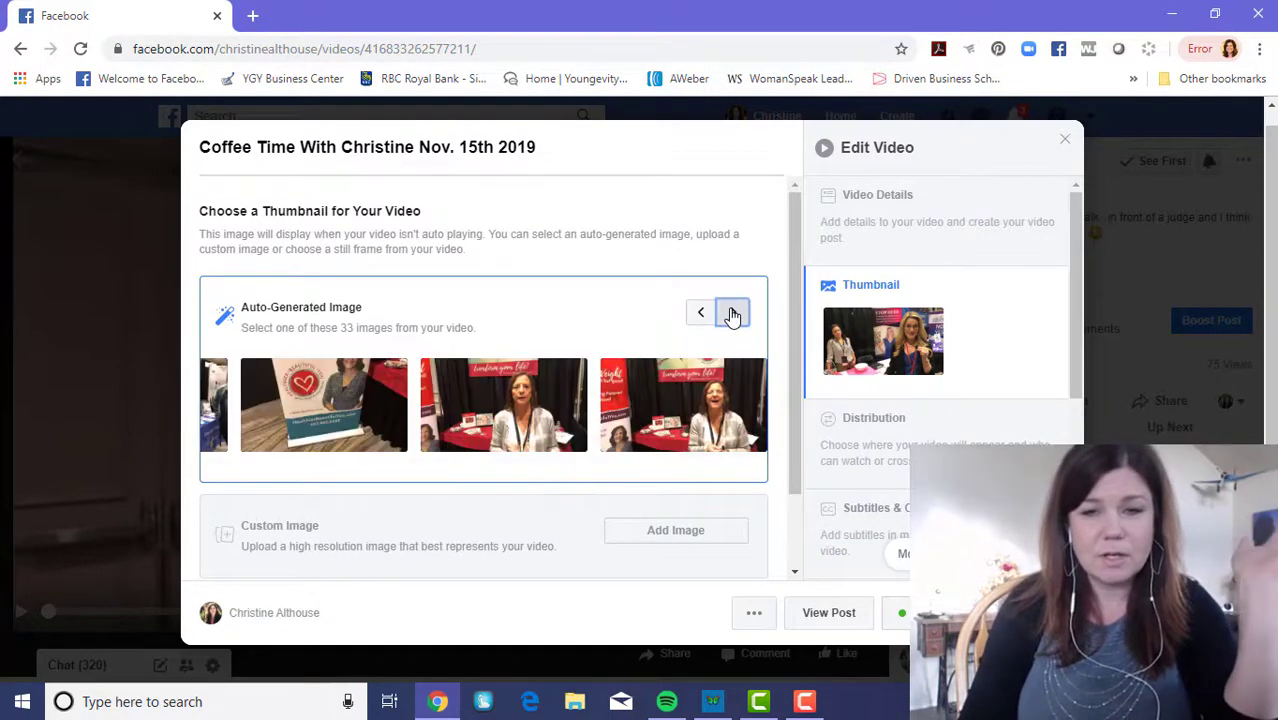
pyautogui.click(733, 314)
pyautogui.click(733, 314)
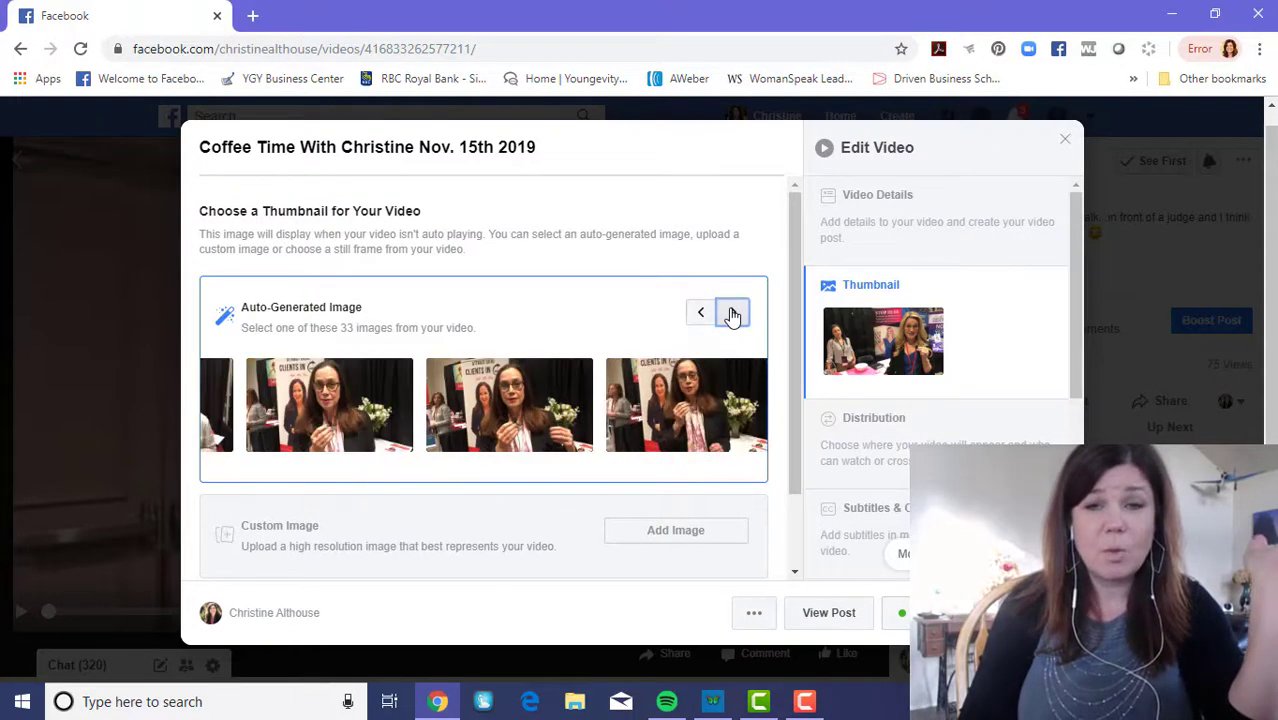
pyautogui.click(733, 314)
pyautogui.click(733, 314)
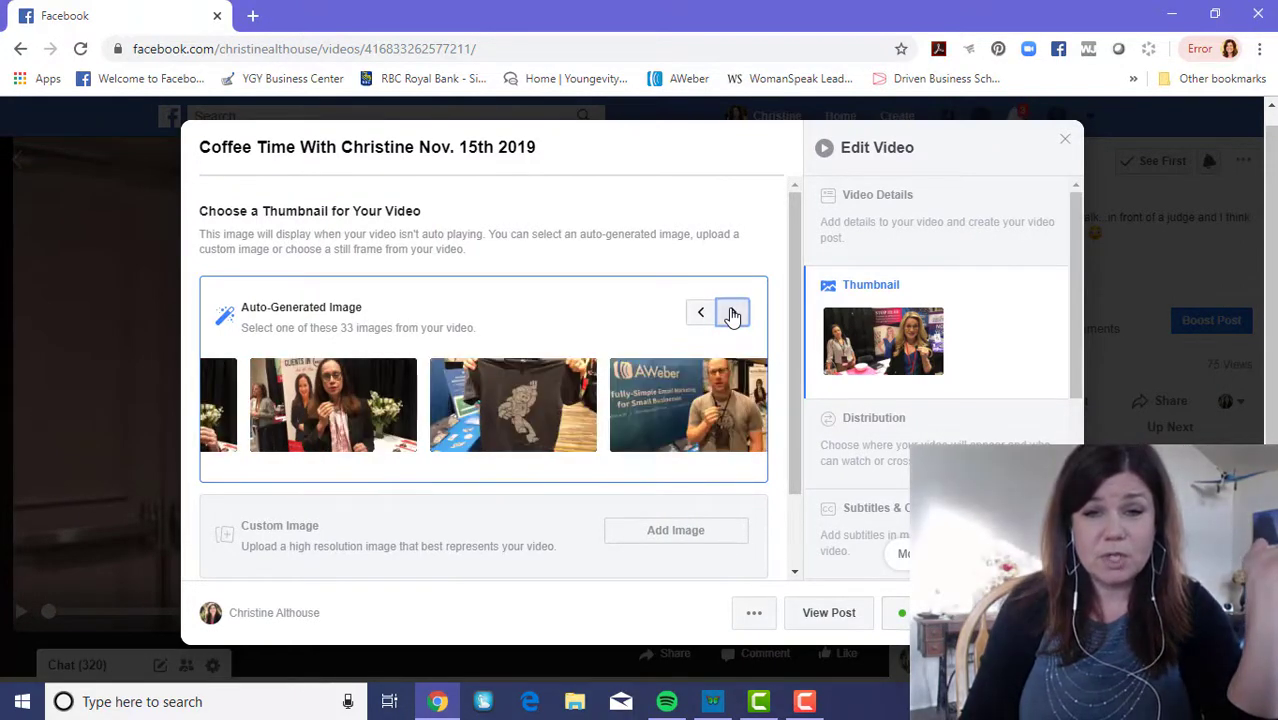
pyautogui.click(733, 314)
pyautogui.click(733, 314)
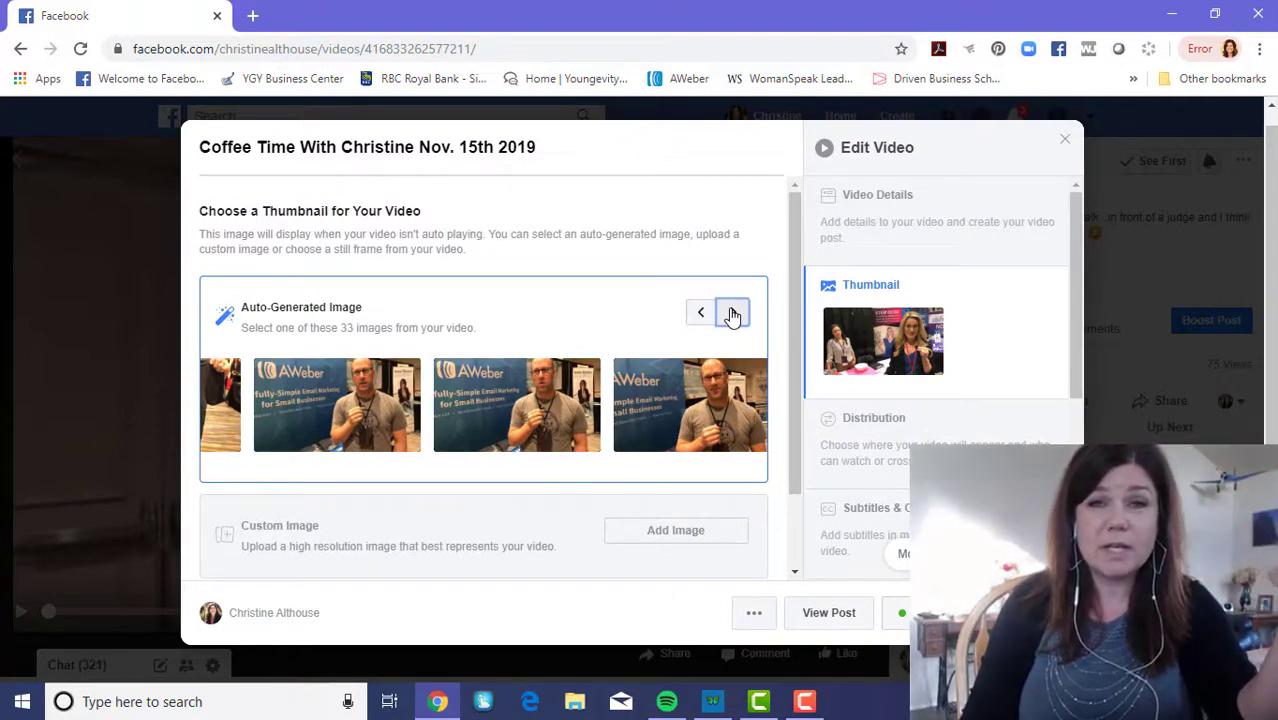
pyautogui.click(733, 316)
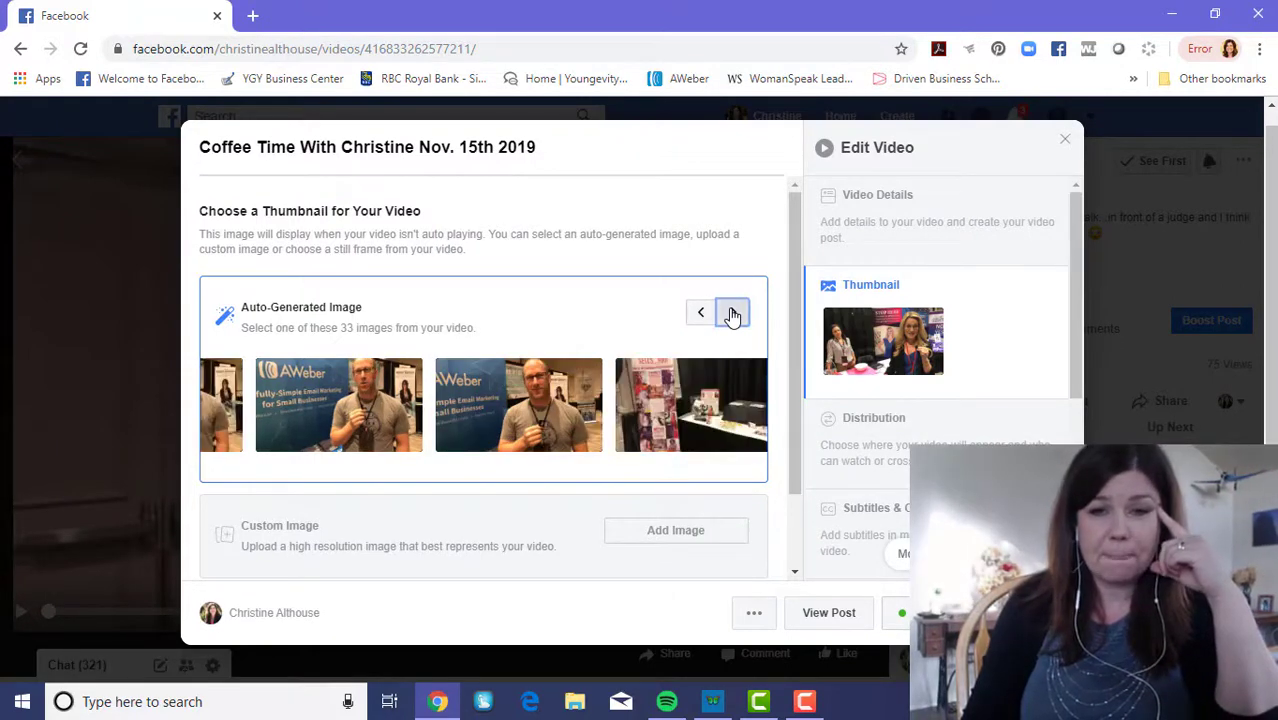
pyautogui.click(733, 316)
pyautogui.click(733, 316)
pyautogui.click(733, 316)
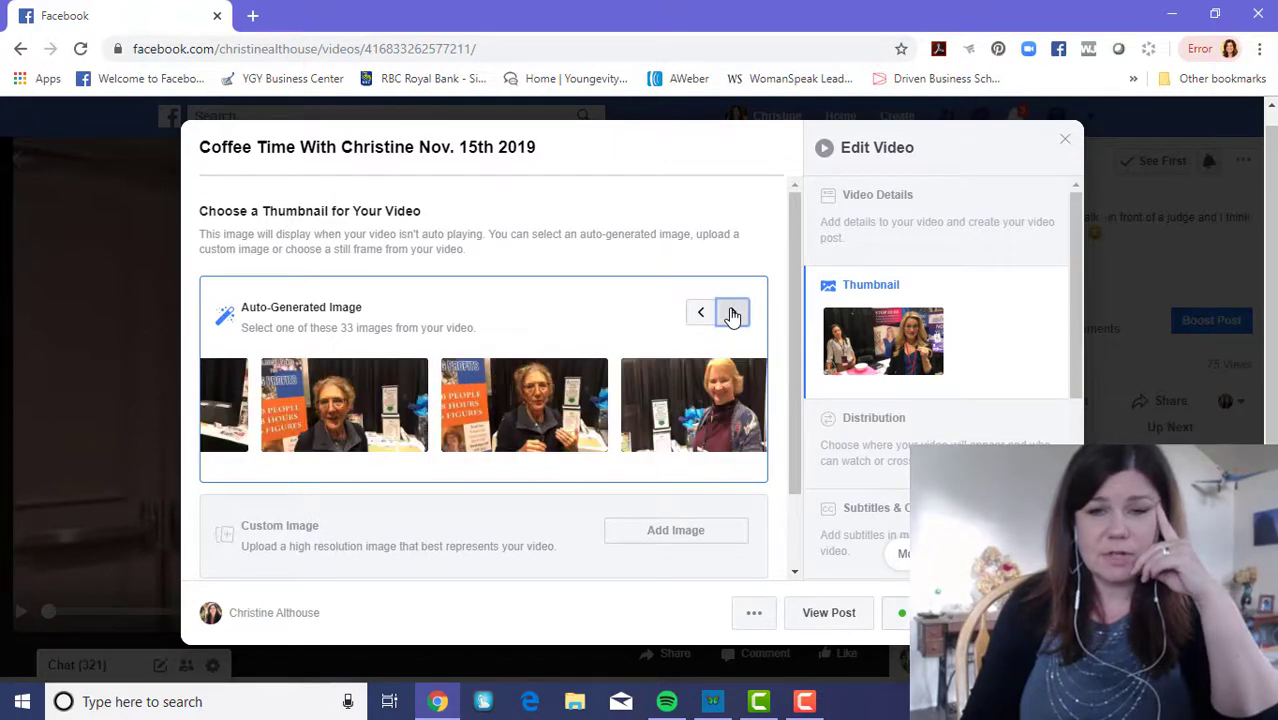
pyautogui.click(733, 316)
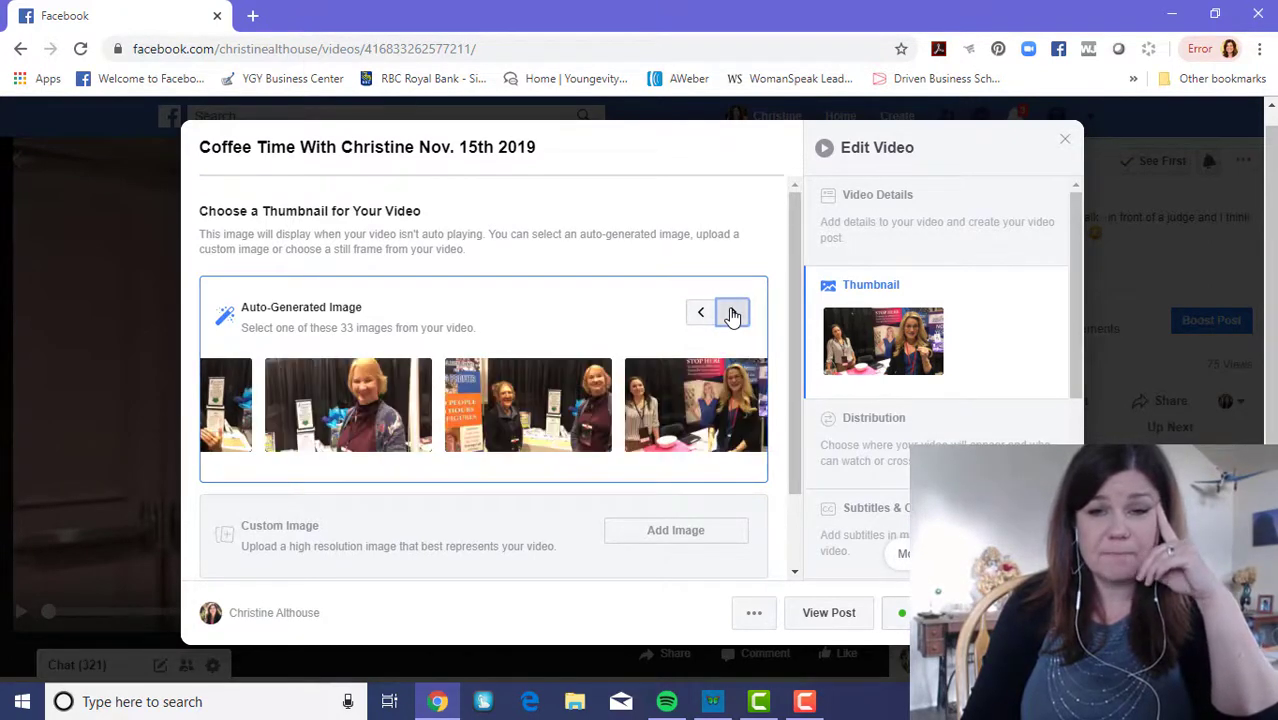
pyautogui.click(733, 316)
pyautogui.click(733, 316)
pyautogui.click(733, 316)
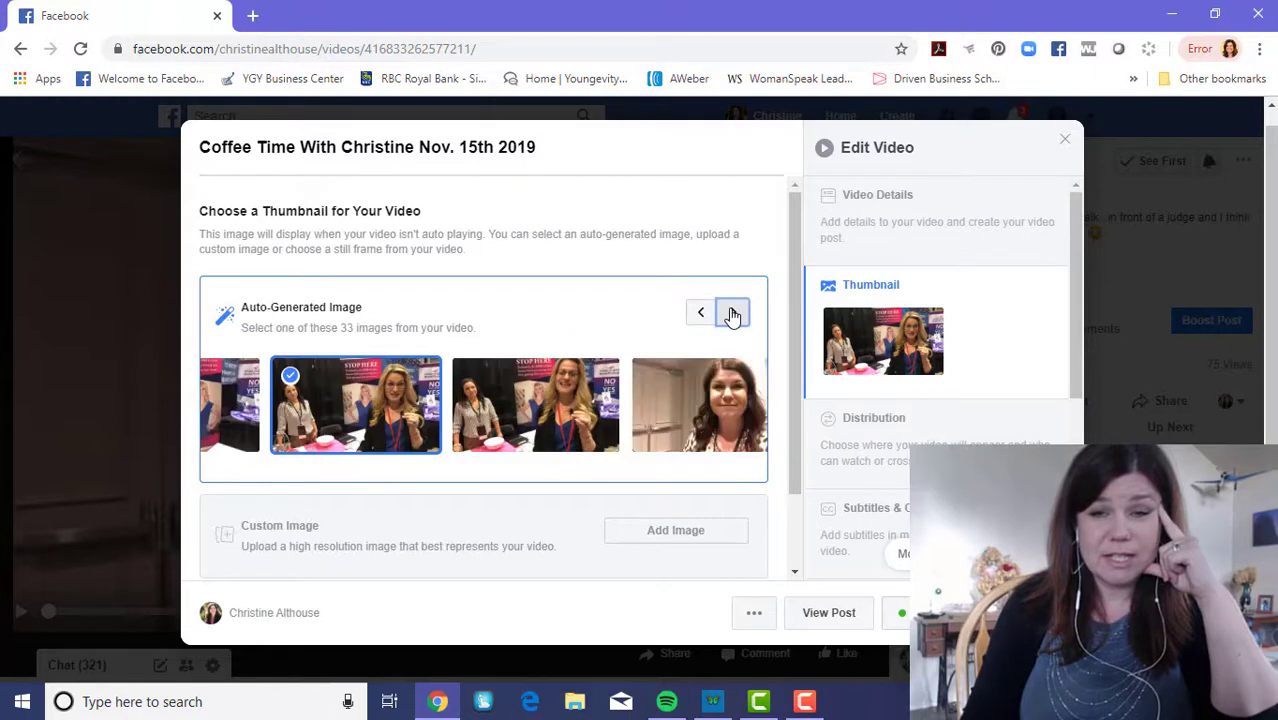
pyautogui.click(733, 316)
pyautogui.click(733, 316)
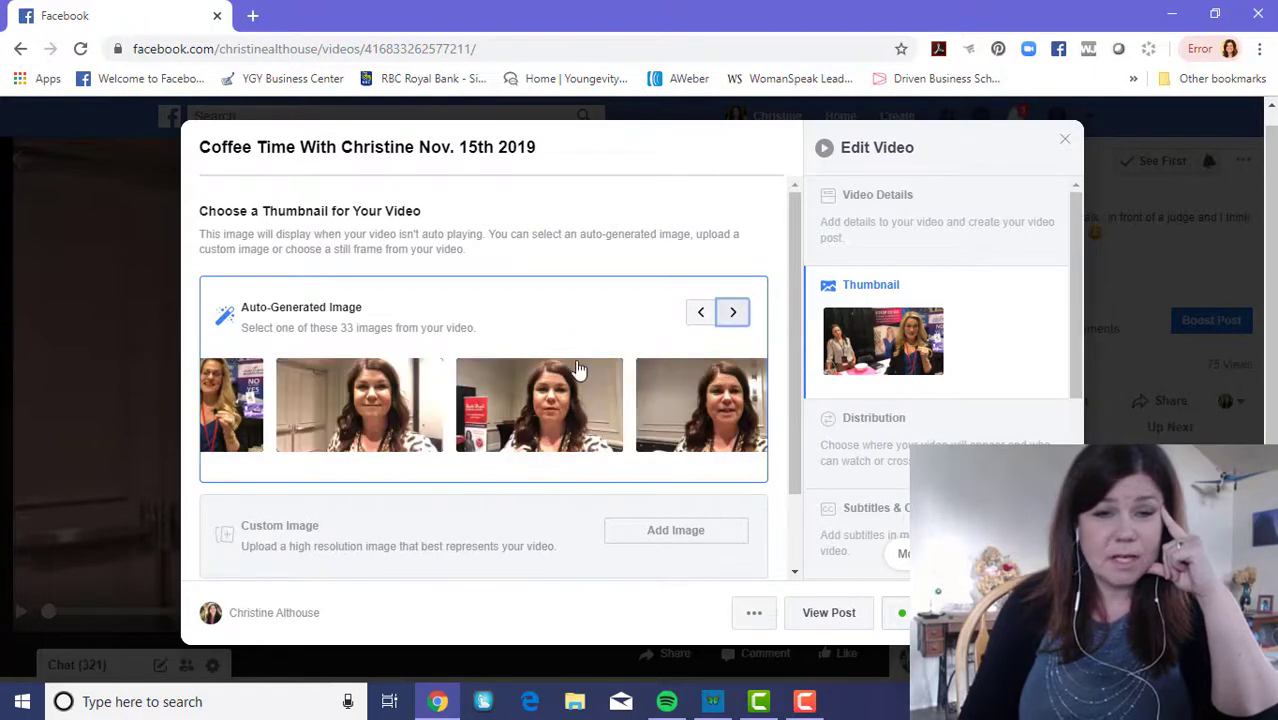
pyautogui.click(388, 398)
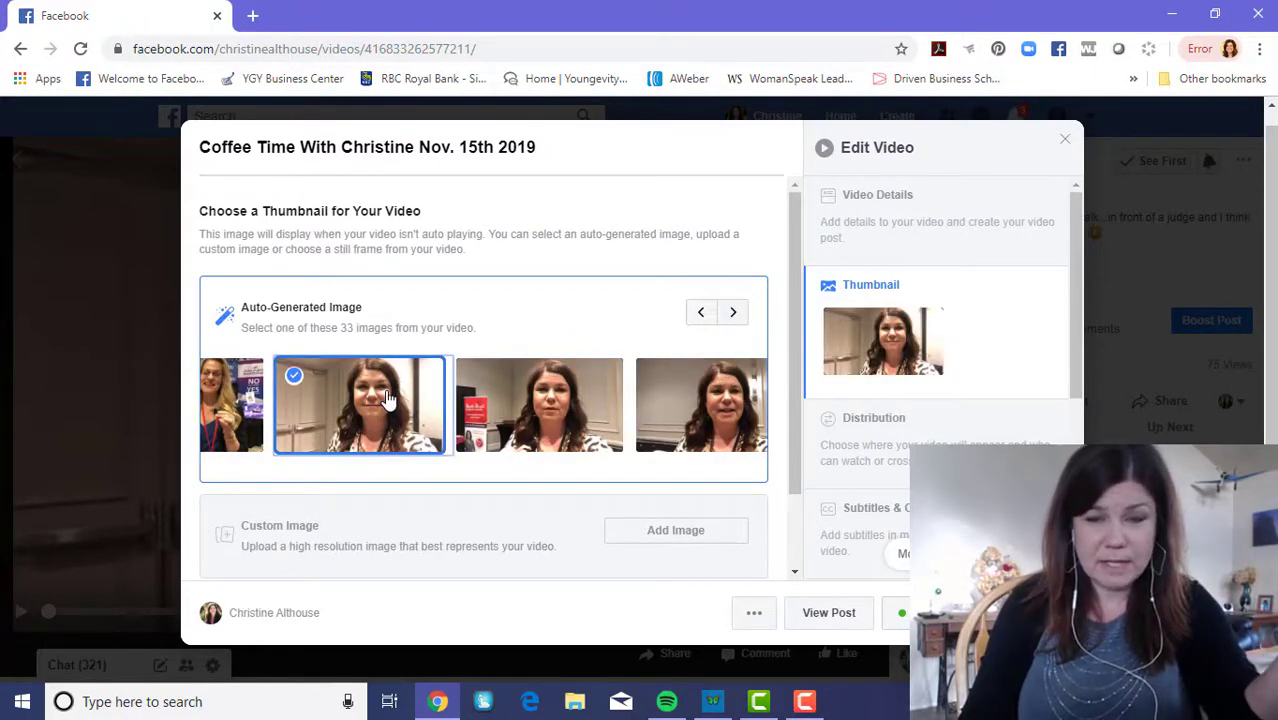
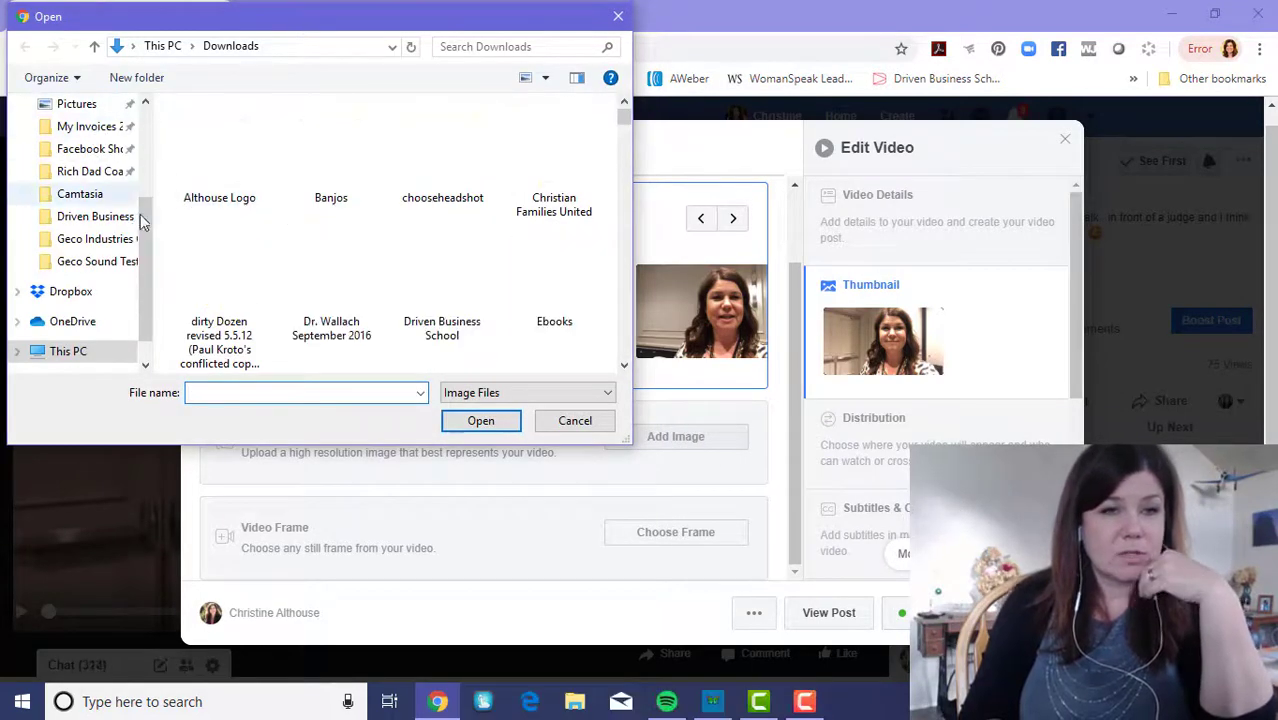
# Step: Search Downloads for "coffee" and upload the "coffee time with" image ending in the host's first name and "(1)" as custom thumbnail
pyautogui.scroll(1, 65, 155)
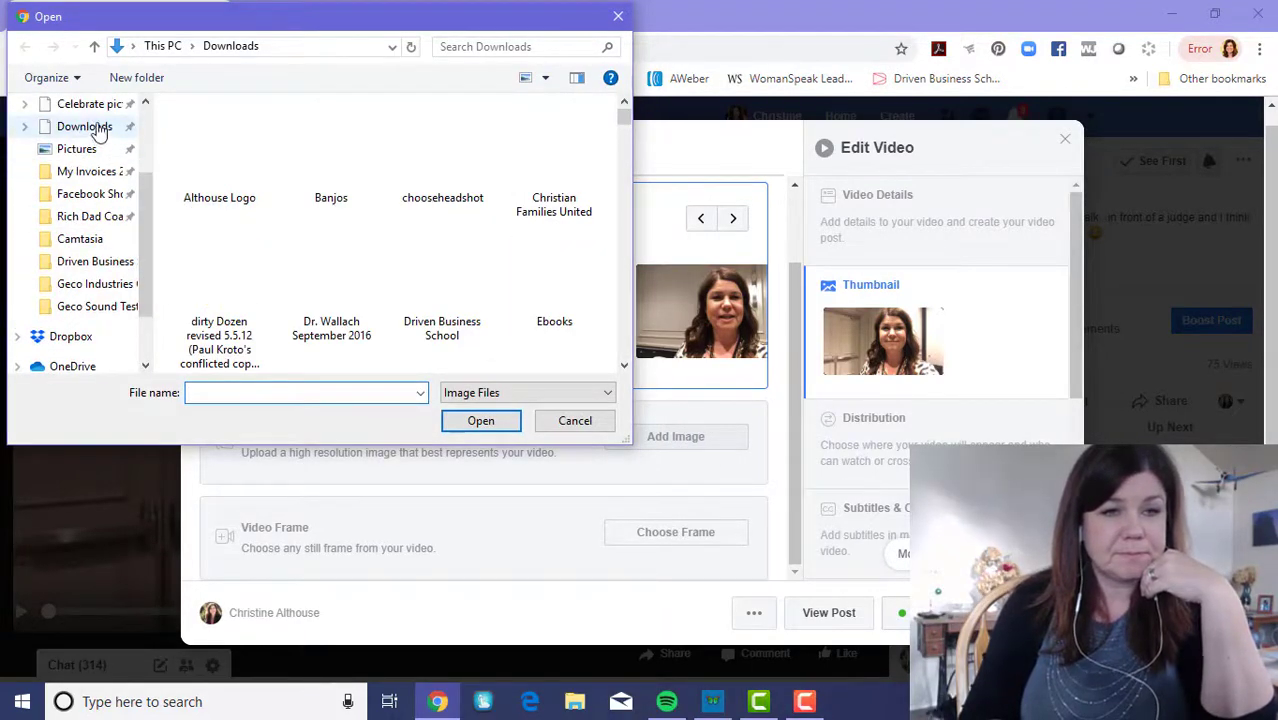
pyautogui.click(90, 127)
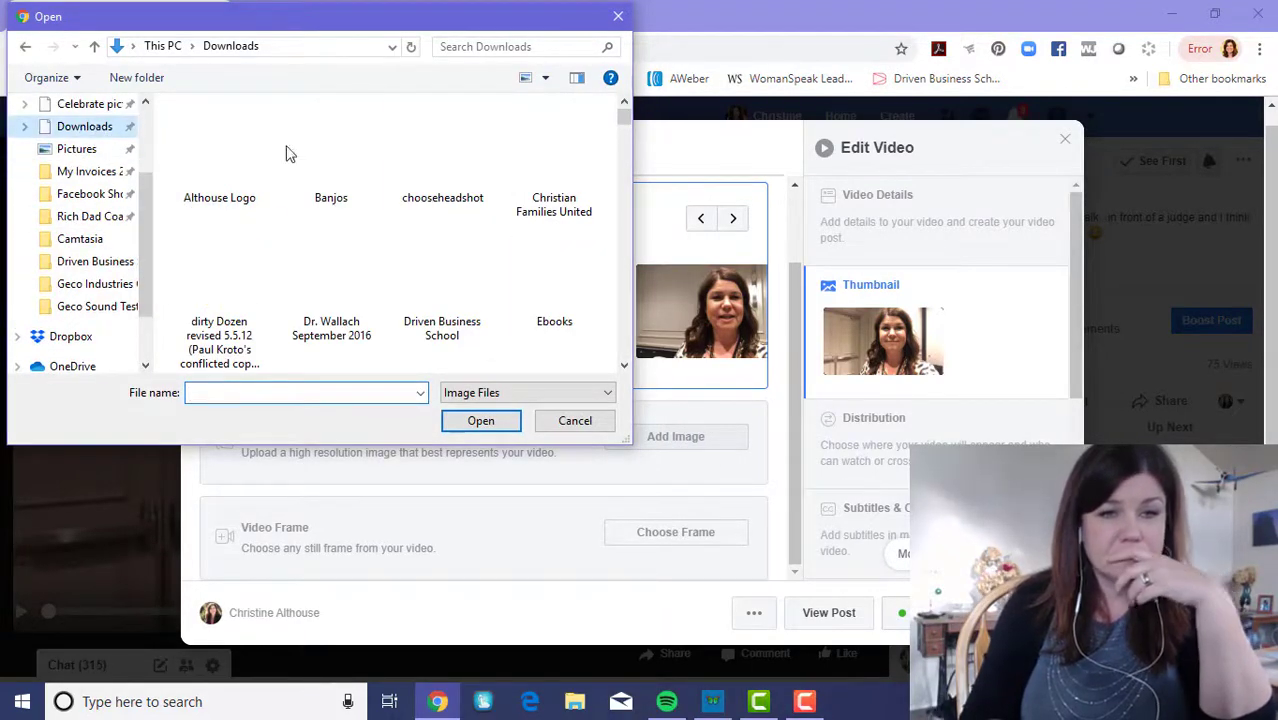
pyautogui.click(481, 47)
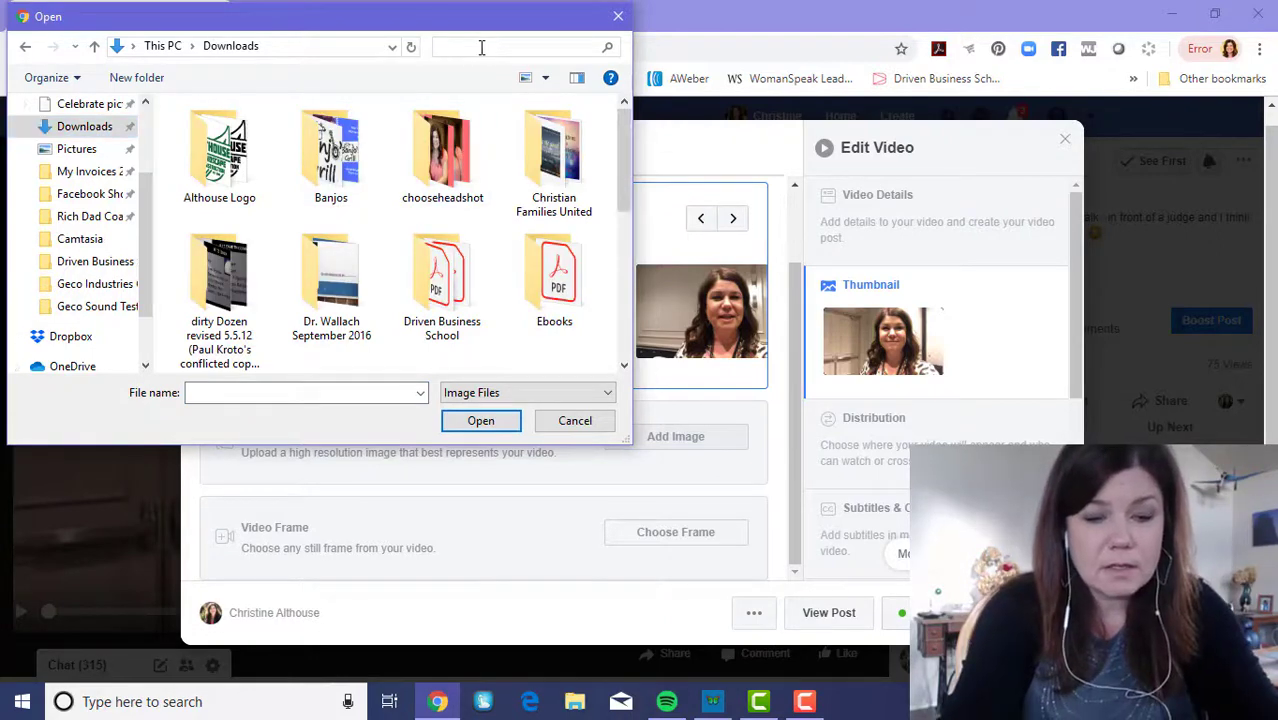
pyautogui.write('coffee')
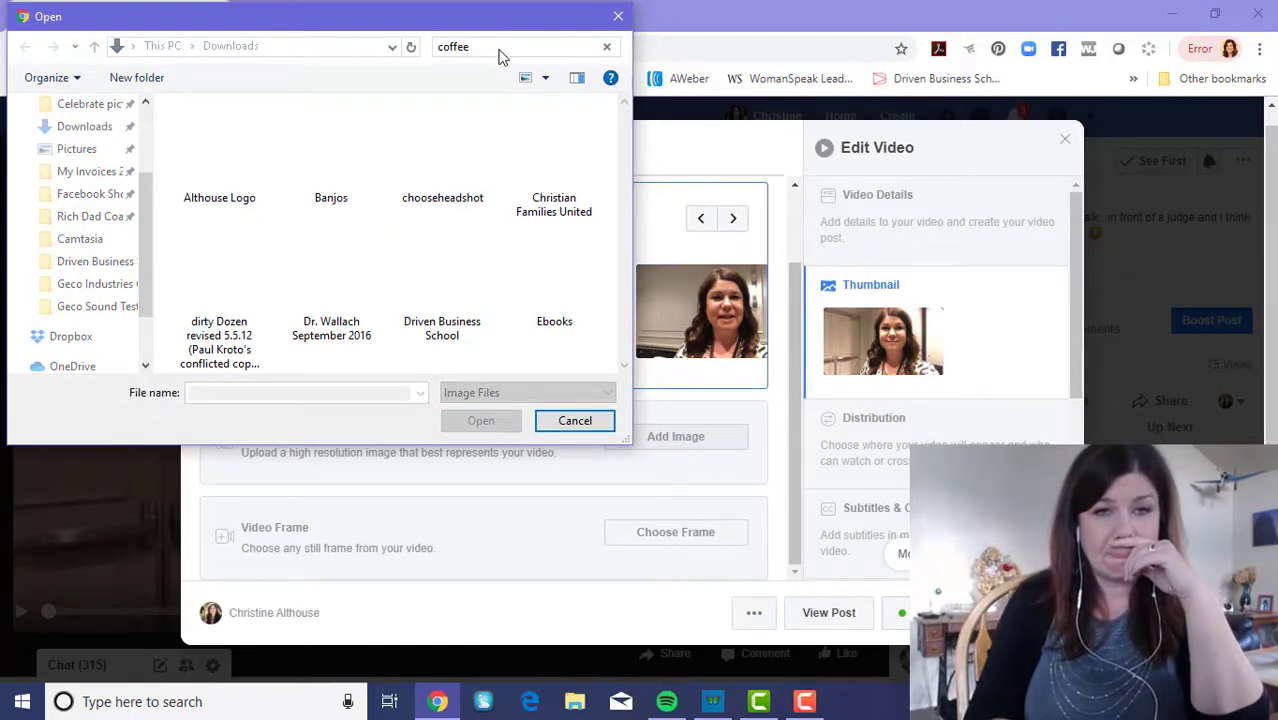
pyautogui.click(443, 150)
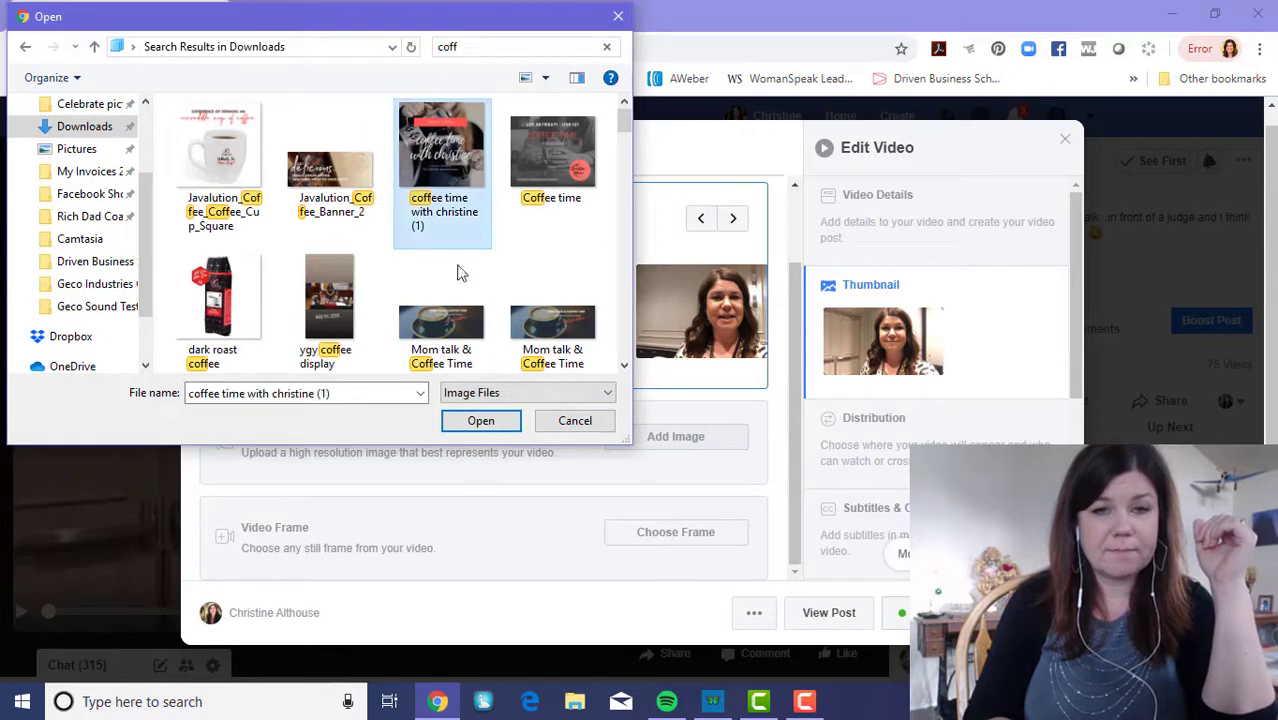
pyautogui.click(488, 422)
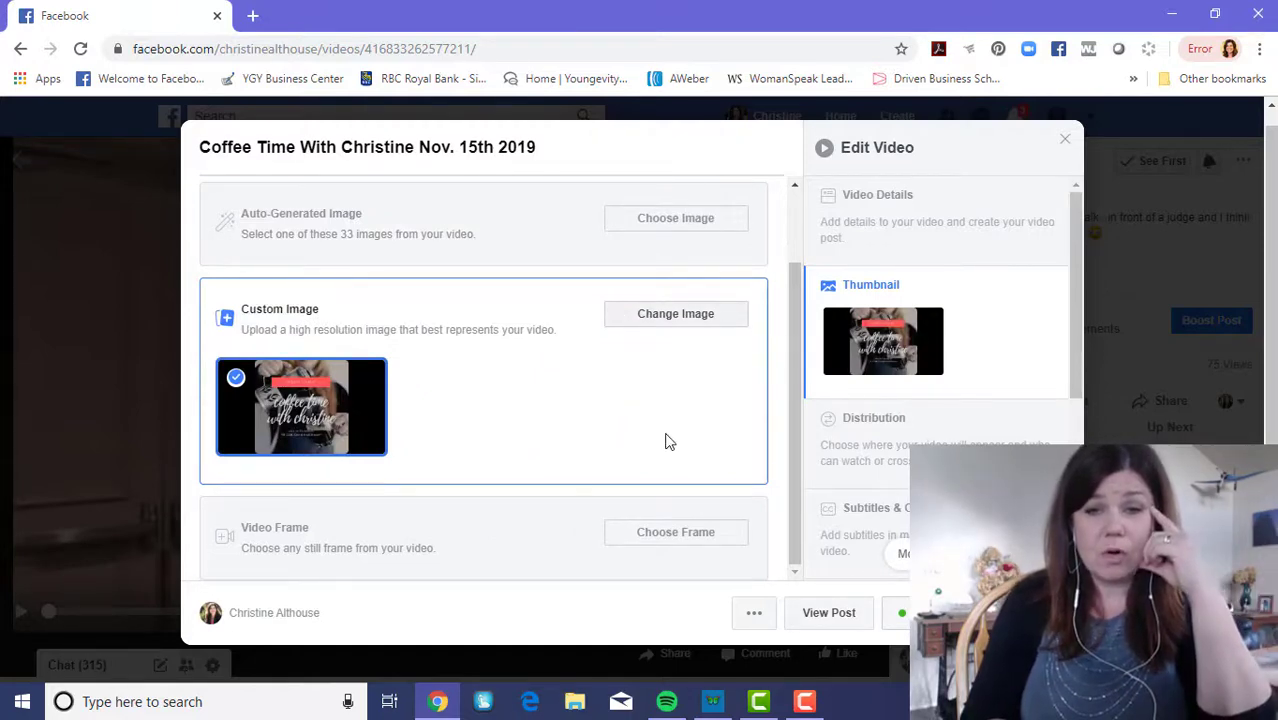
# Step: Choose a still frame from the video, slightly after 00:00:46 with the woman smiling at the camera, as the thumbnail
pyautogui.click(552, 542)
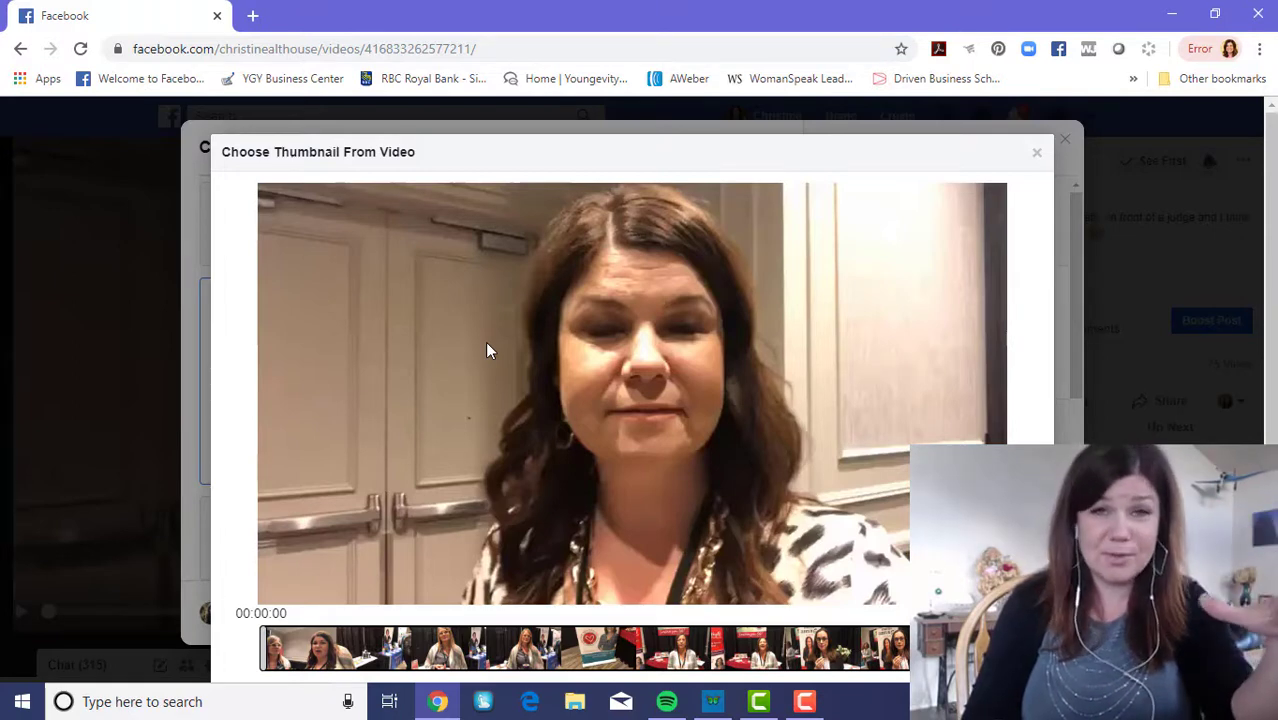
pyautogui.scroll(-1, 485, 341)
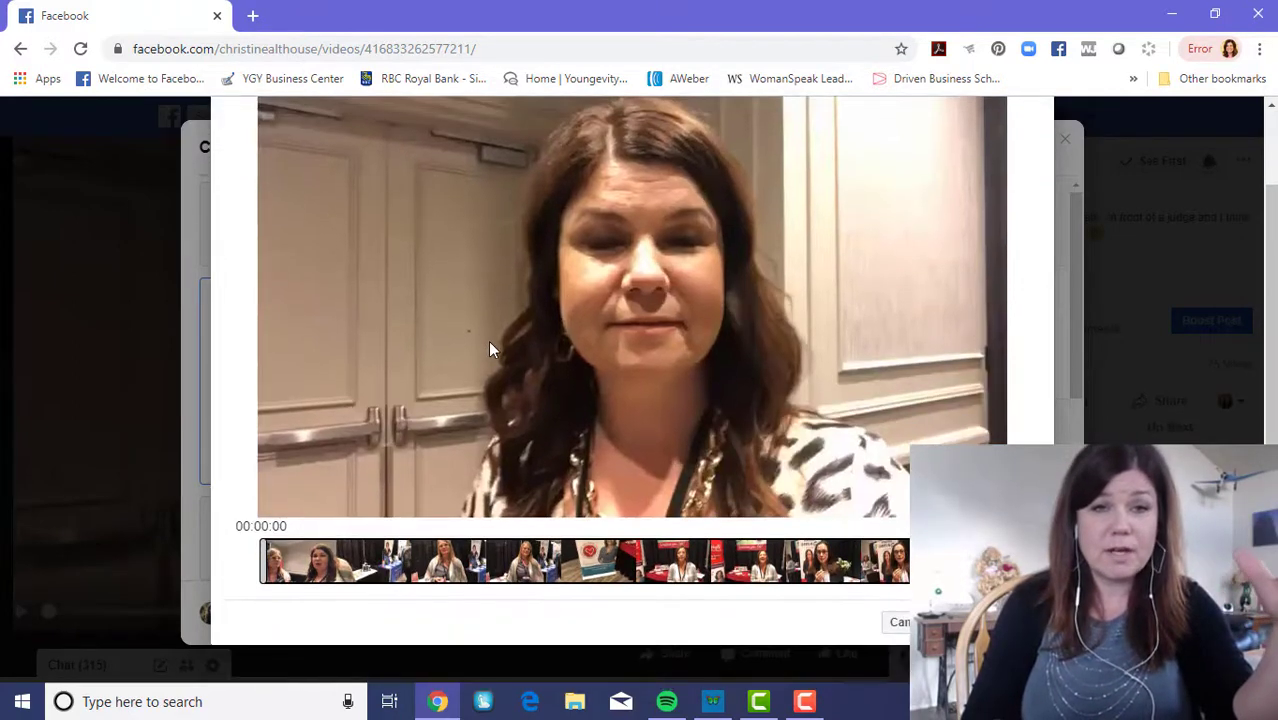
pyautogui.scroll(1, 488, 340)
pyautogui.scroll(-1, 471, 420)
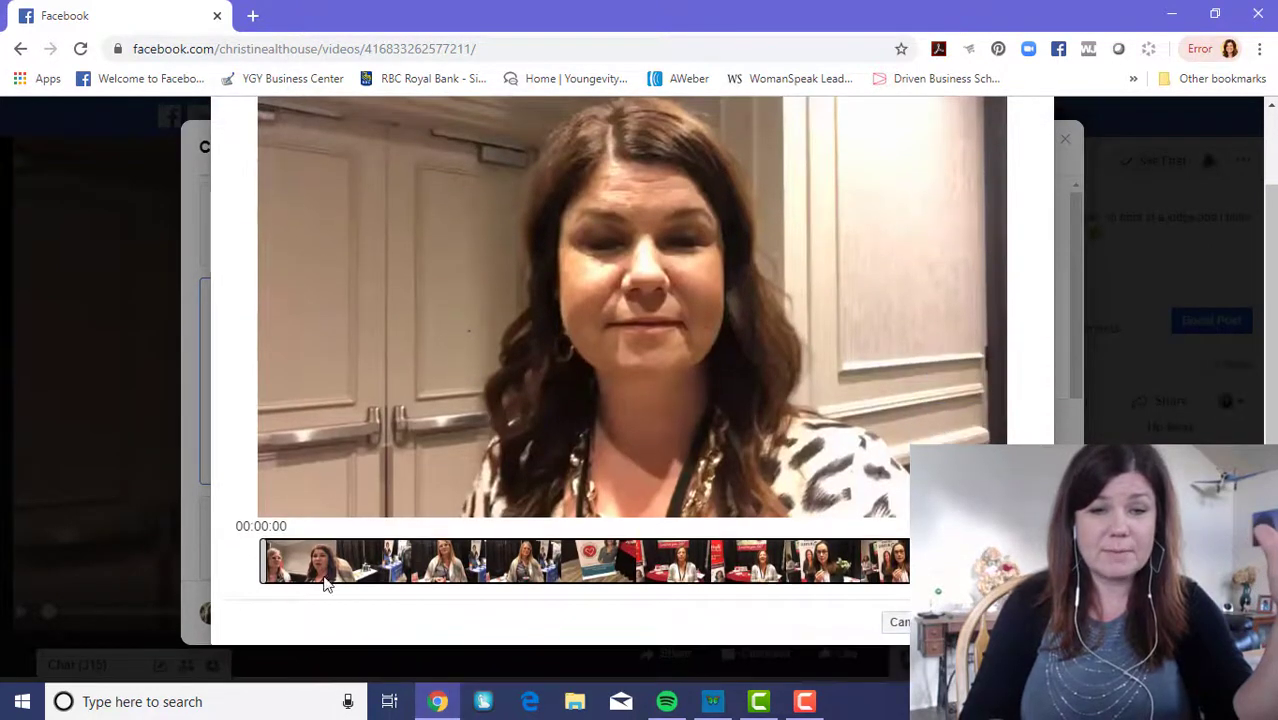
pyautogui.moveTo(261, 578)
pyautogui.mouseDown()
pyautogui.moveTo(303, 588)
pyautogui.moveTo(283, 580)
pyautogui.mouseUp()
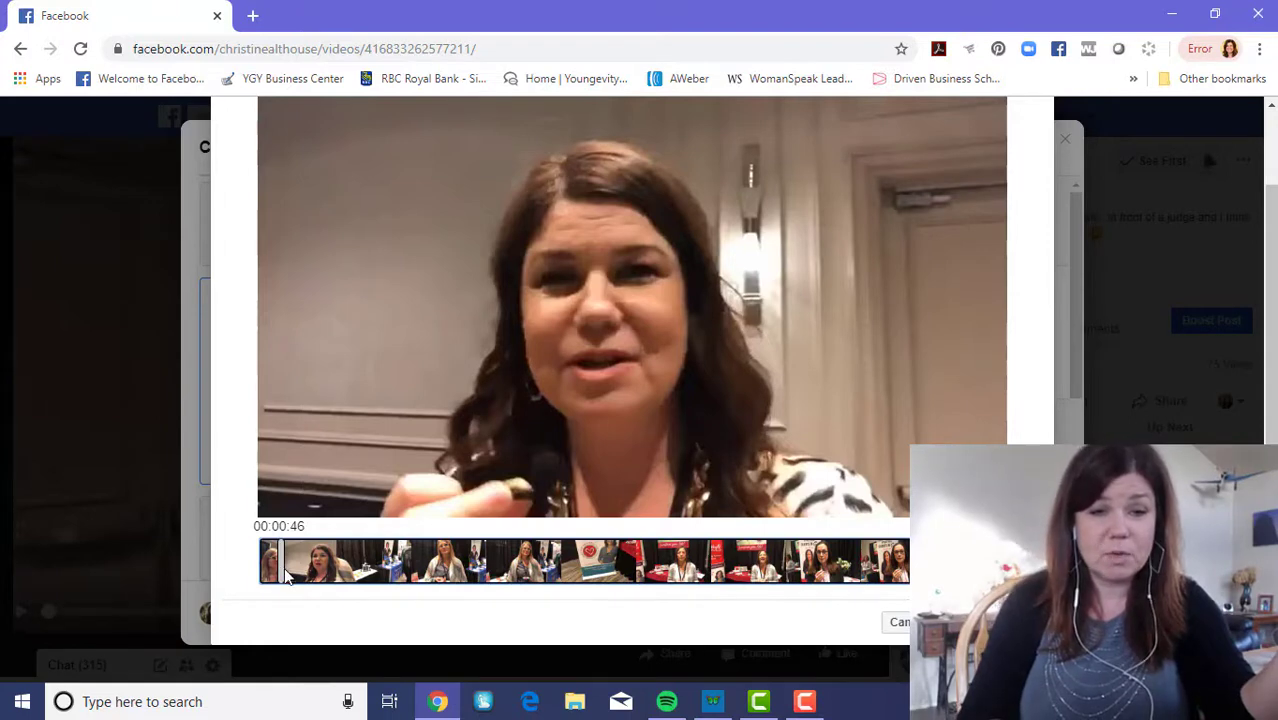
pyautogui.moveTo(284, 567); pyautogui.dragTo(296, 578)
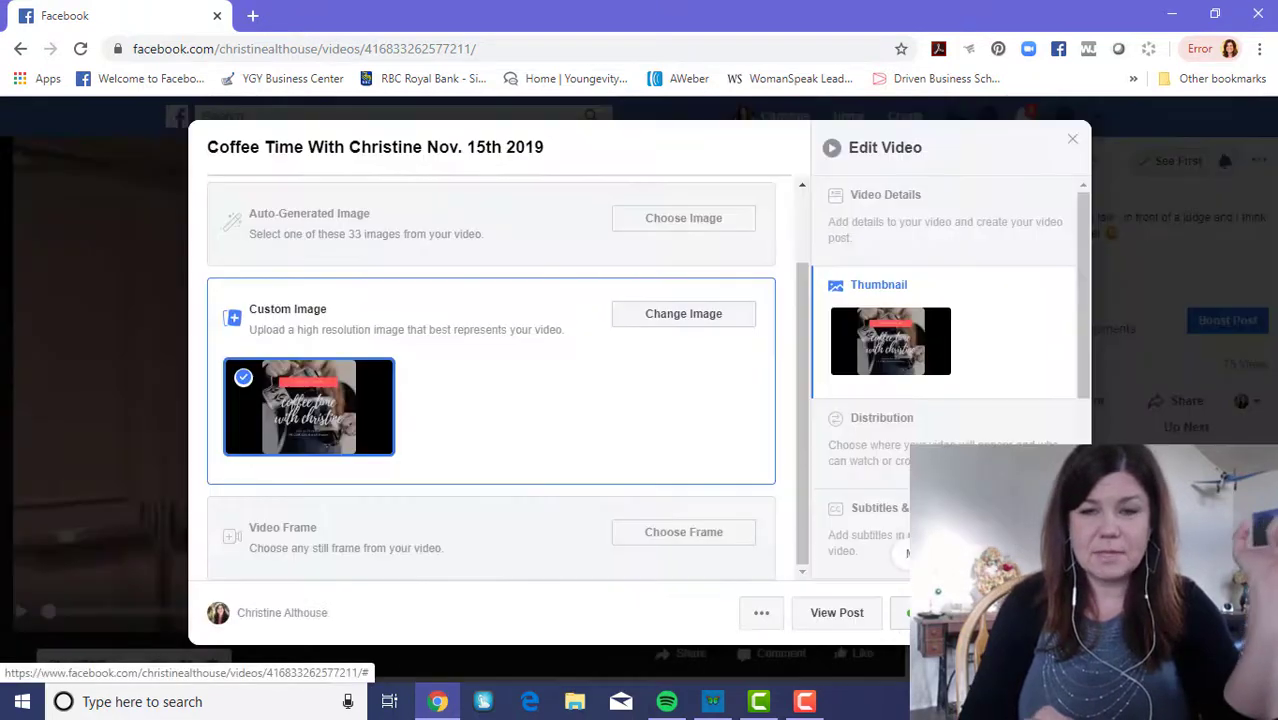
pyautogui.click(912, 622)
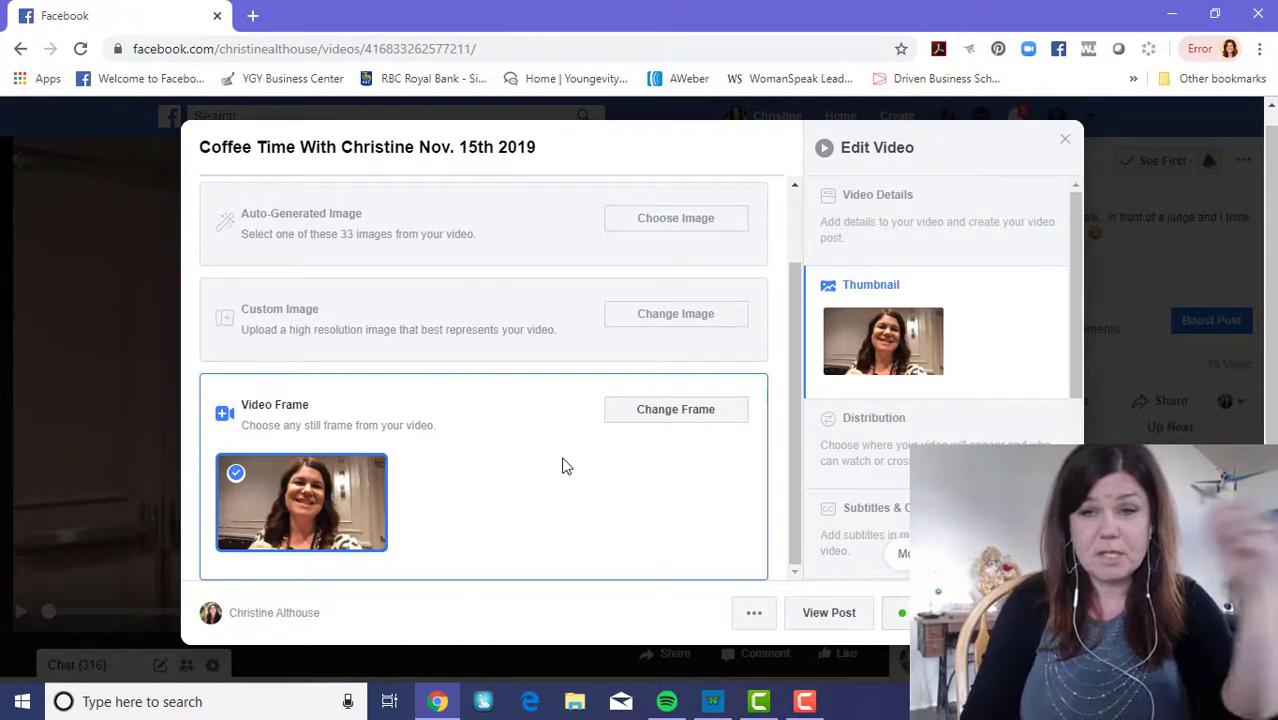
# Step: Switch the thumbnail to the auto-generated image and back to the uploaded custom coffee time image
pyautogui.scroll(2, 569, 405)
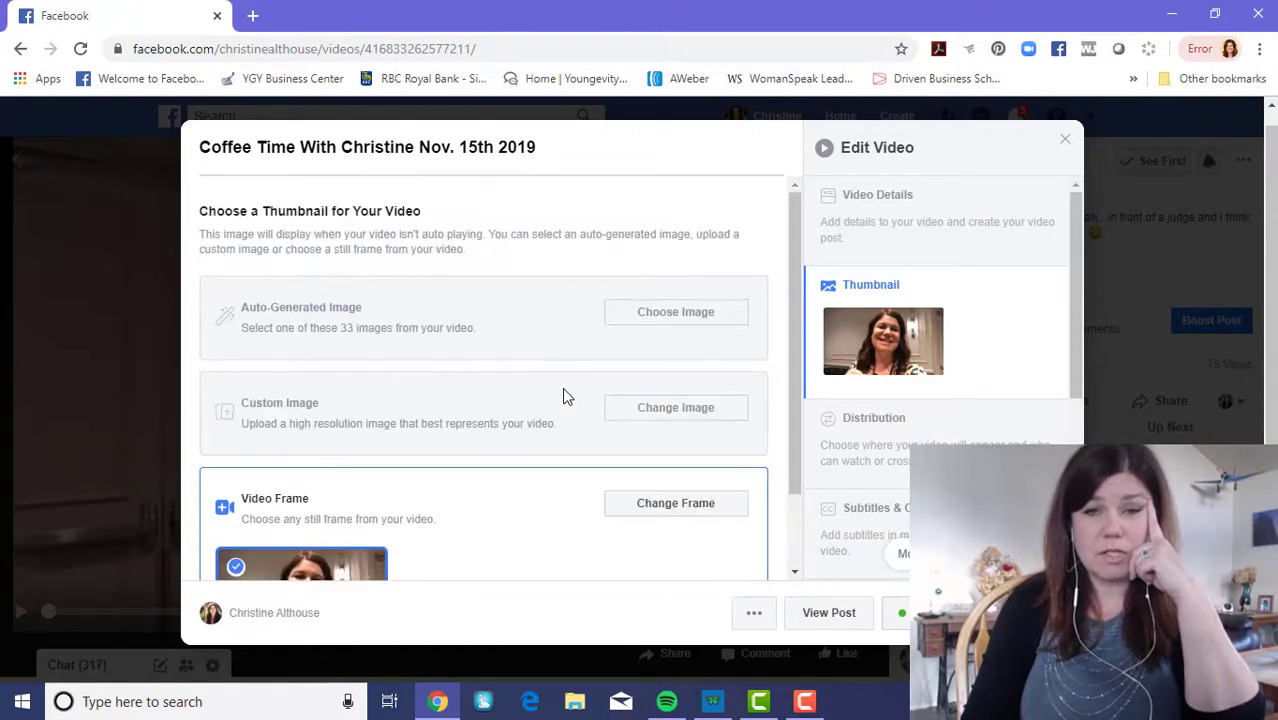
pyautogui.click(515, 331)
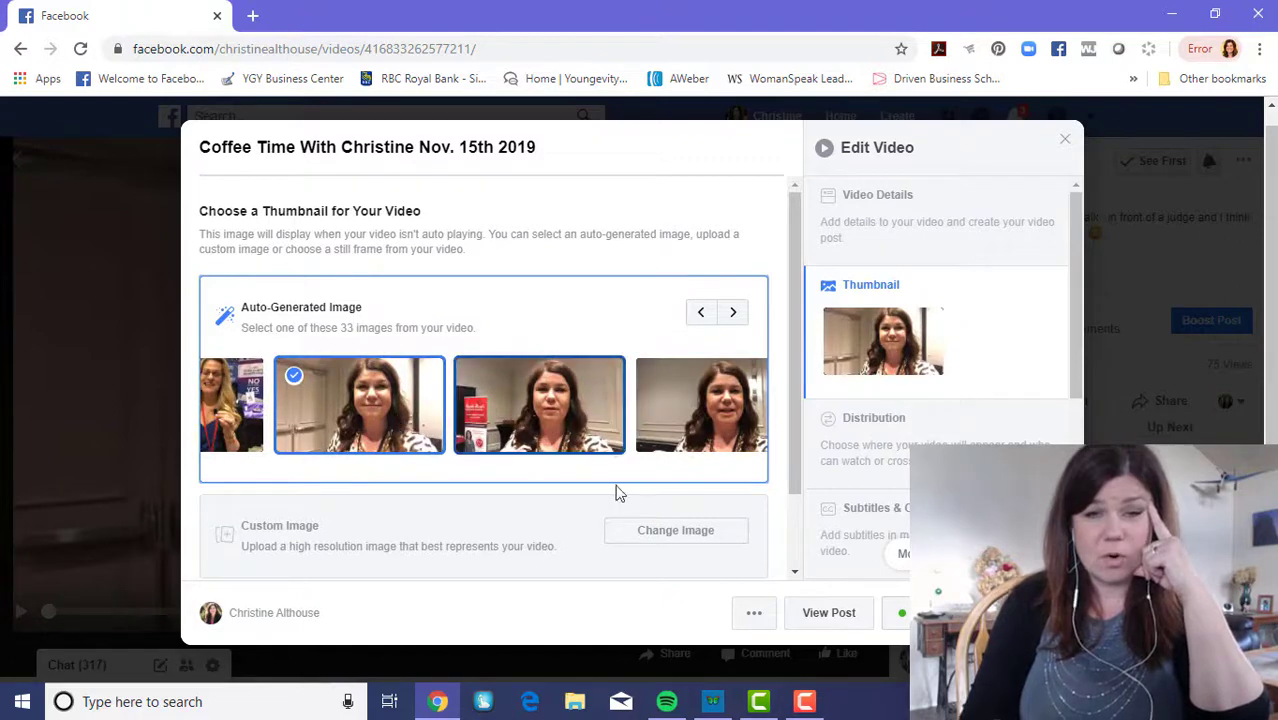
pyautogui.click(577, 533)
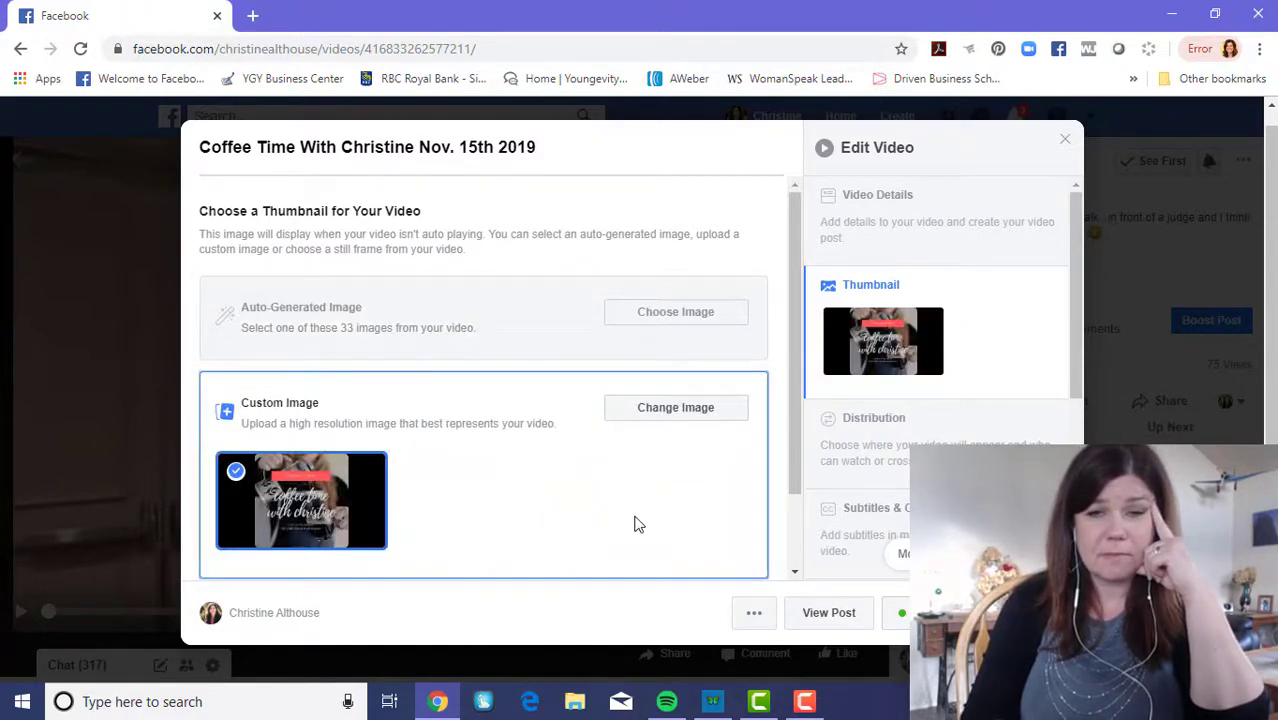
pyautogui.click(673, 420)
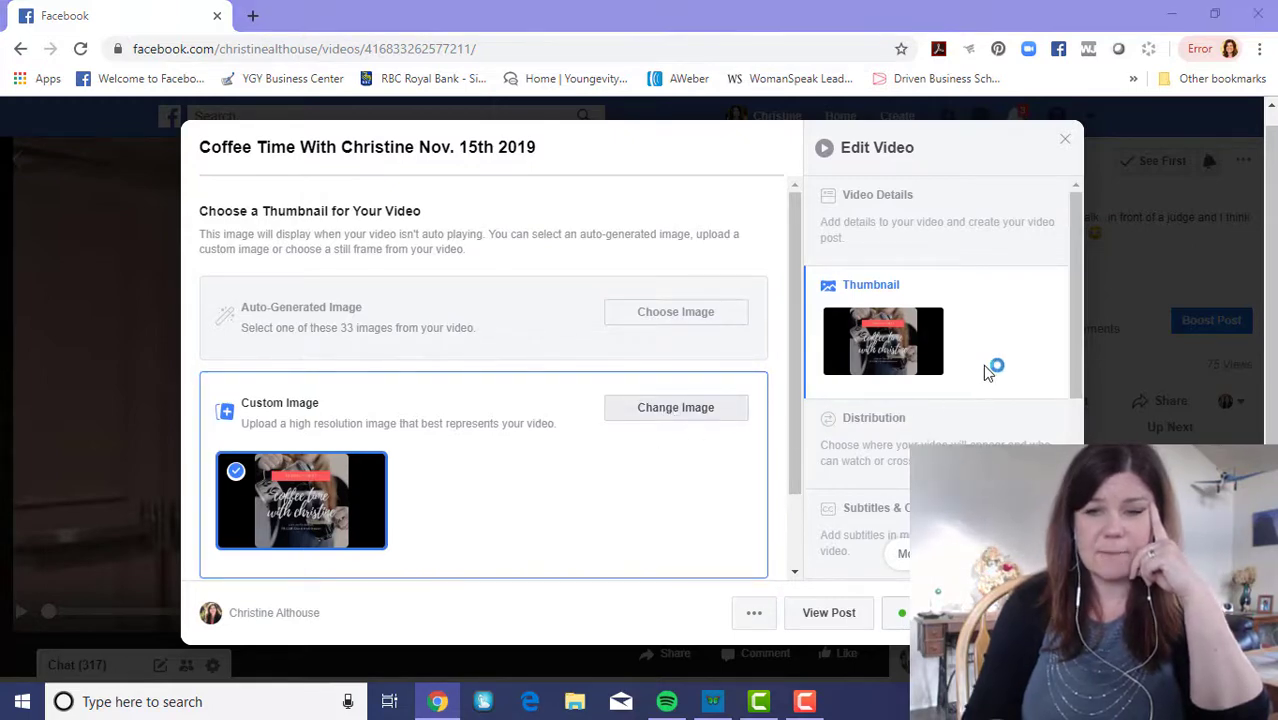
pyautogui.scroll(-2, 985, 372)
pyautogui.scroll(2, 987, 350)
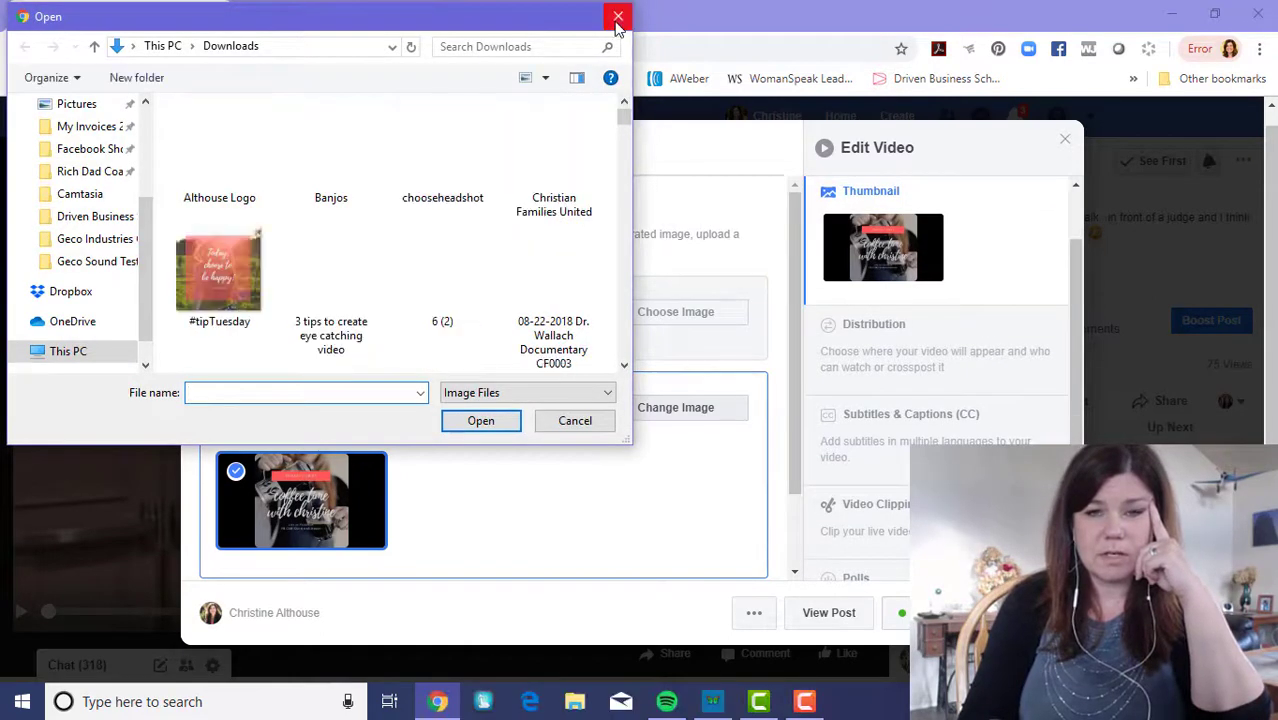
pyautogui.click(618, 16)
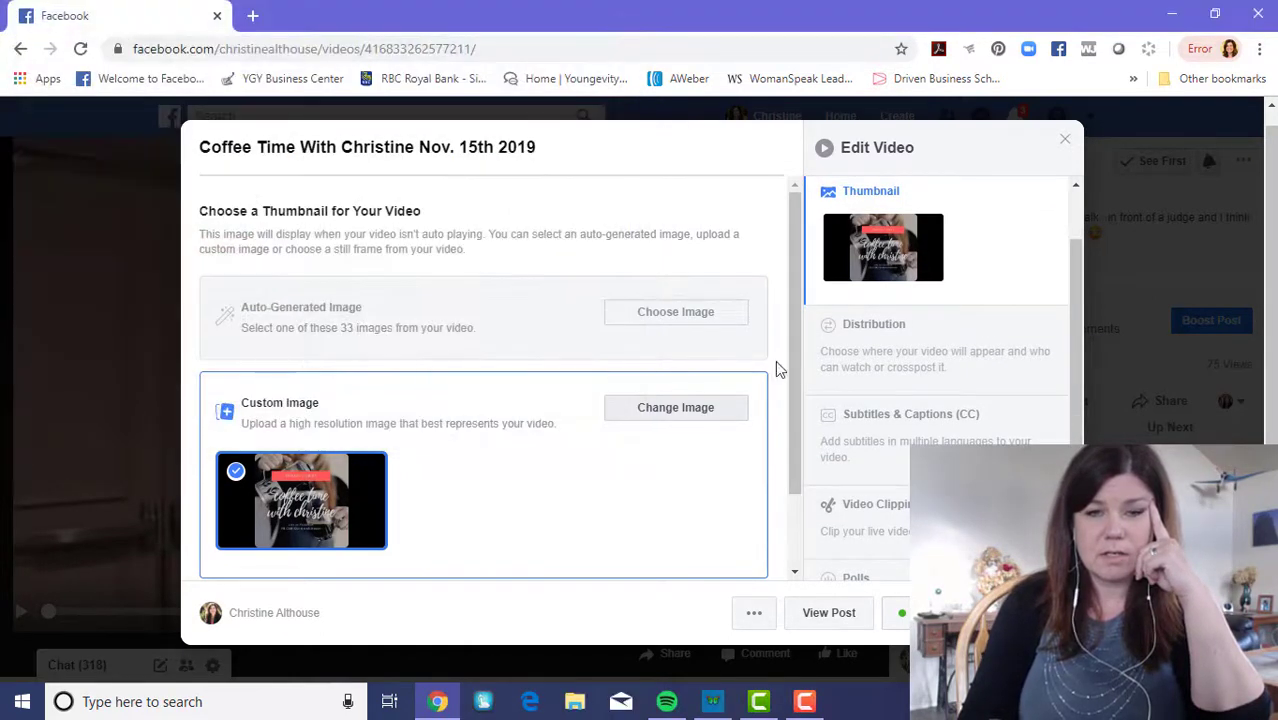
# Step: Look over the video's distribution options and add the video to the existing "Coffee Time" playlist
pyautogui.click(977, 368)
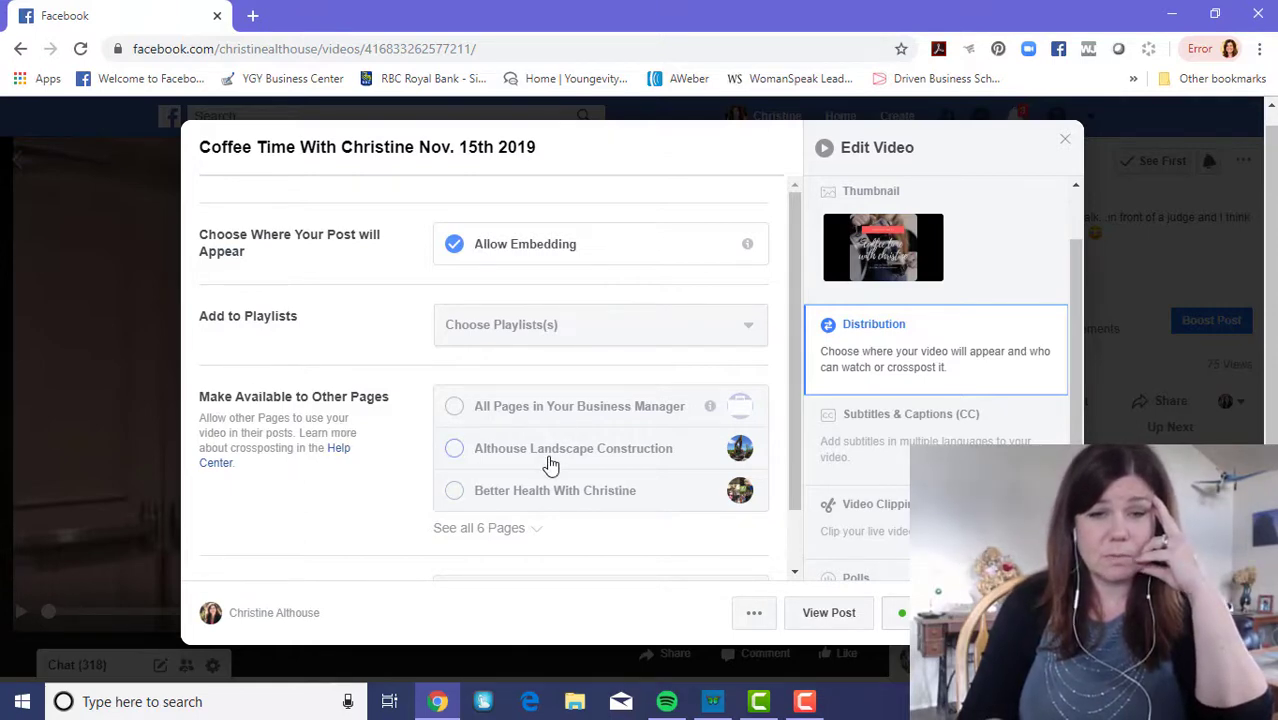
pyautogui.scroll(-1, 550, 465)
pyautogui.scroll(1, 550, 465)
pyautogui.scroll(-1, 550, 465)
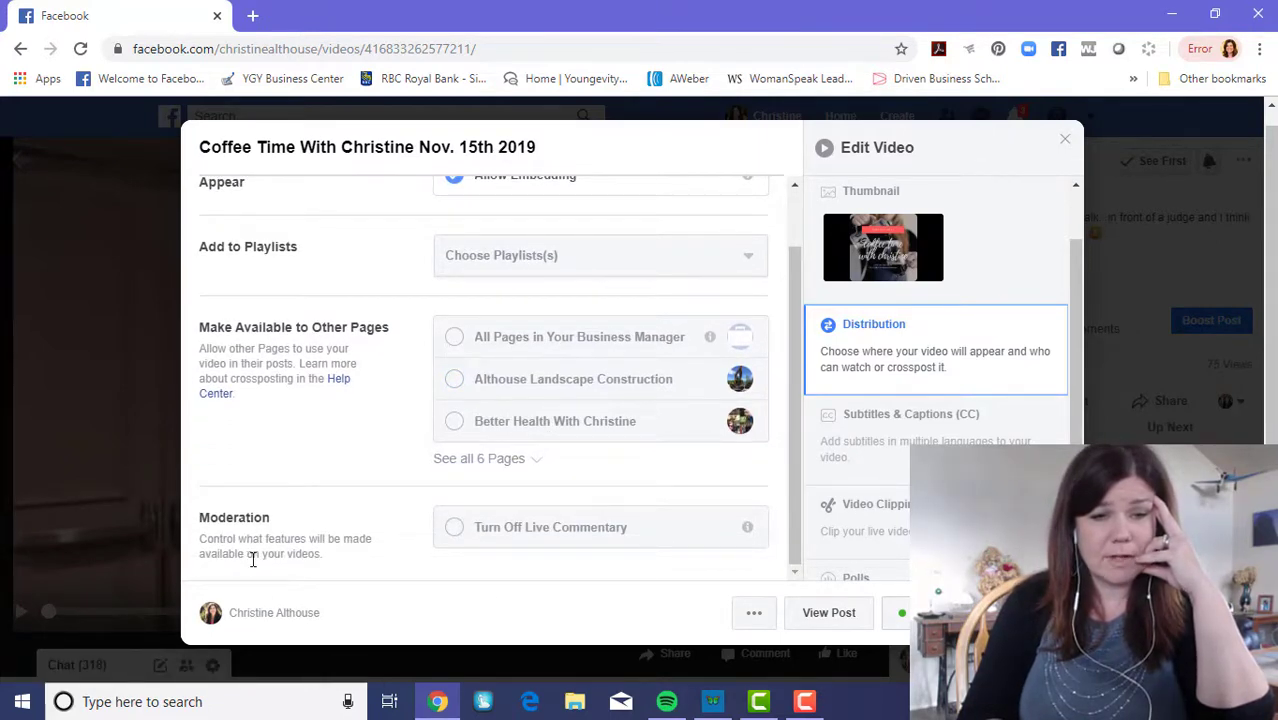
pyautogui.scroll(1, 548, 364)
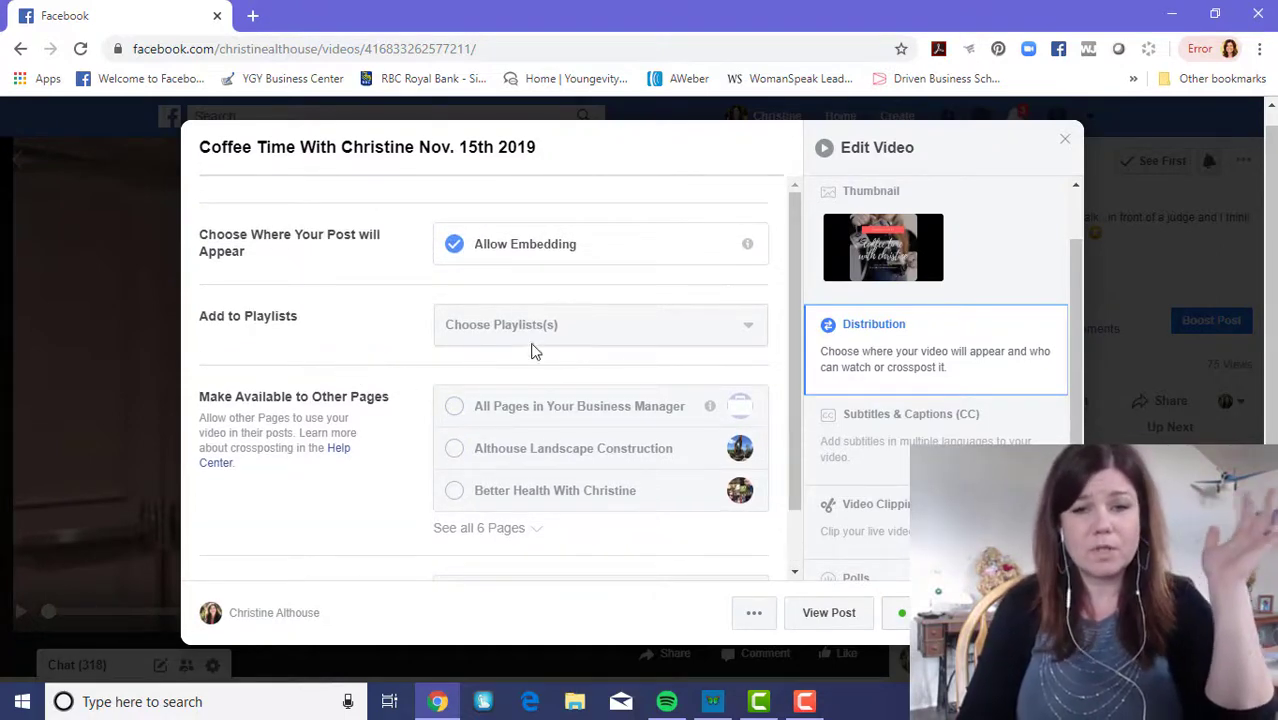
pyautogui.click(750, 327)
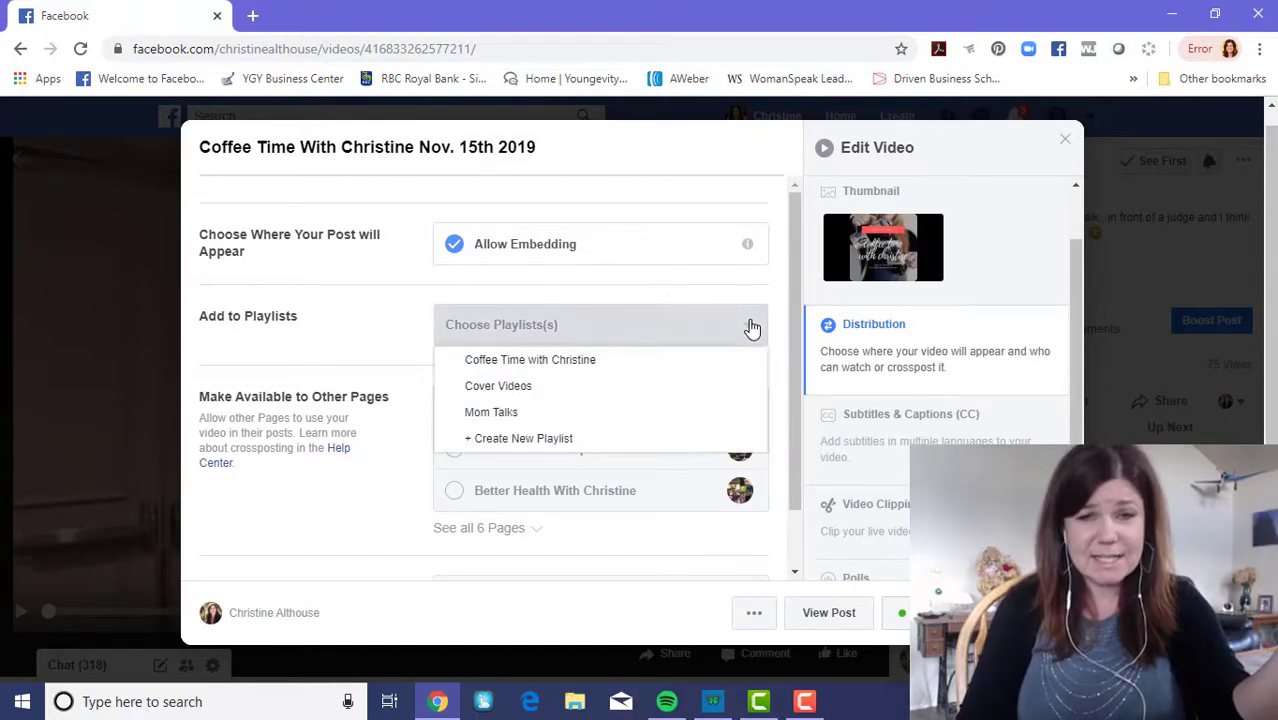
pyautogui.click(590, 365)
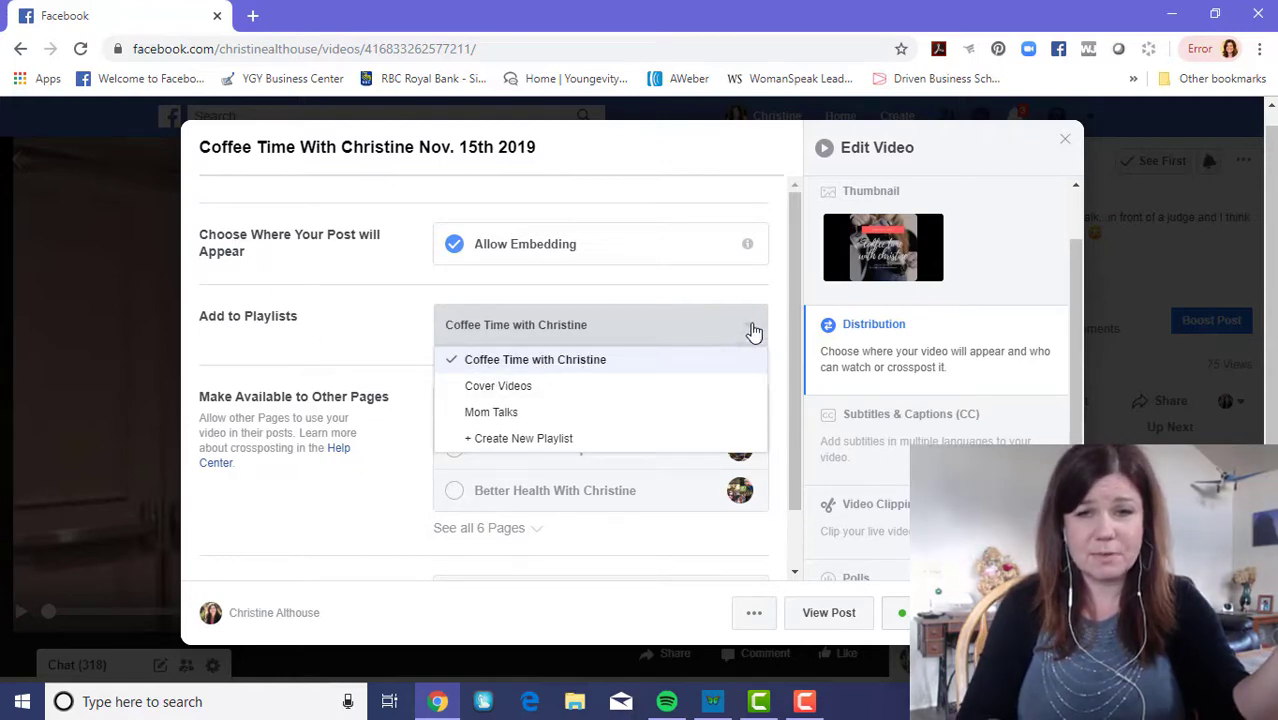
pyautogui.click(367, 326)
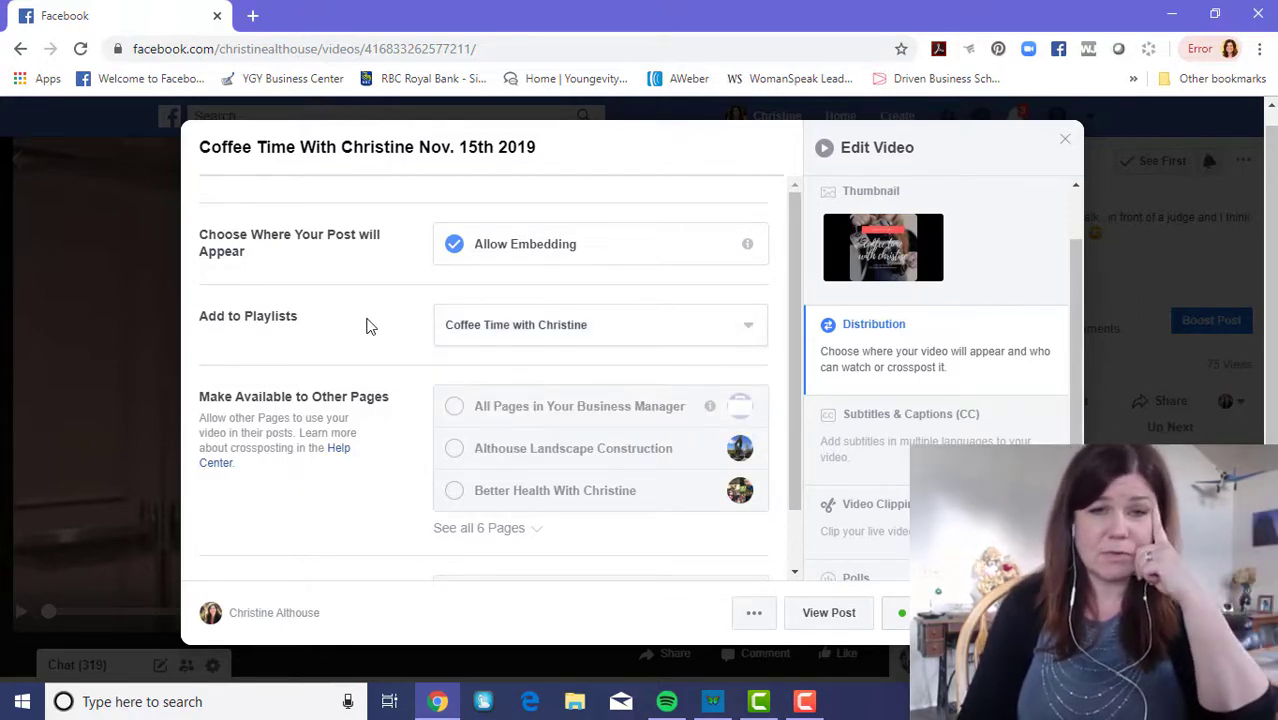
# Step: Set the video language to English and enable the autogenerated English captions for publishing
pyautogui.click(966, 427)
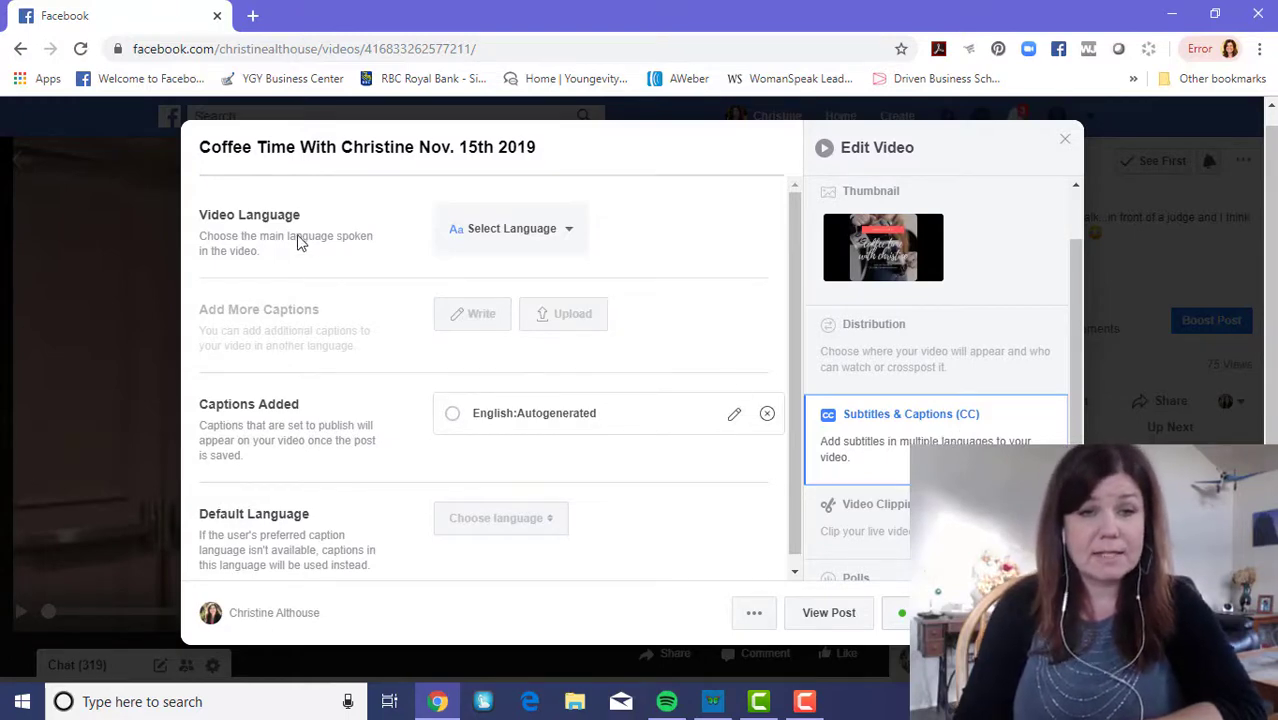
pyautogui.click(567, 230)
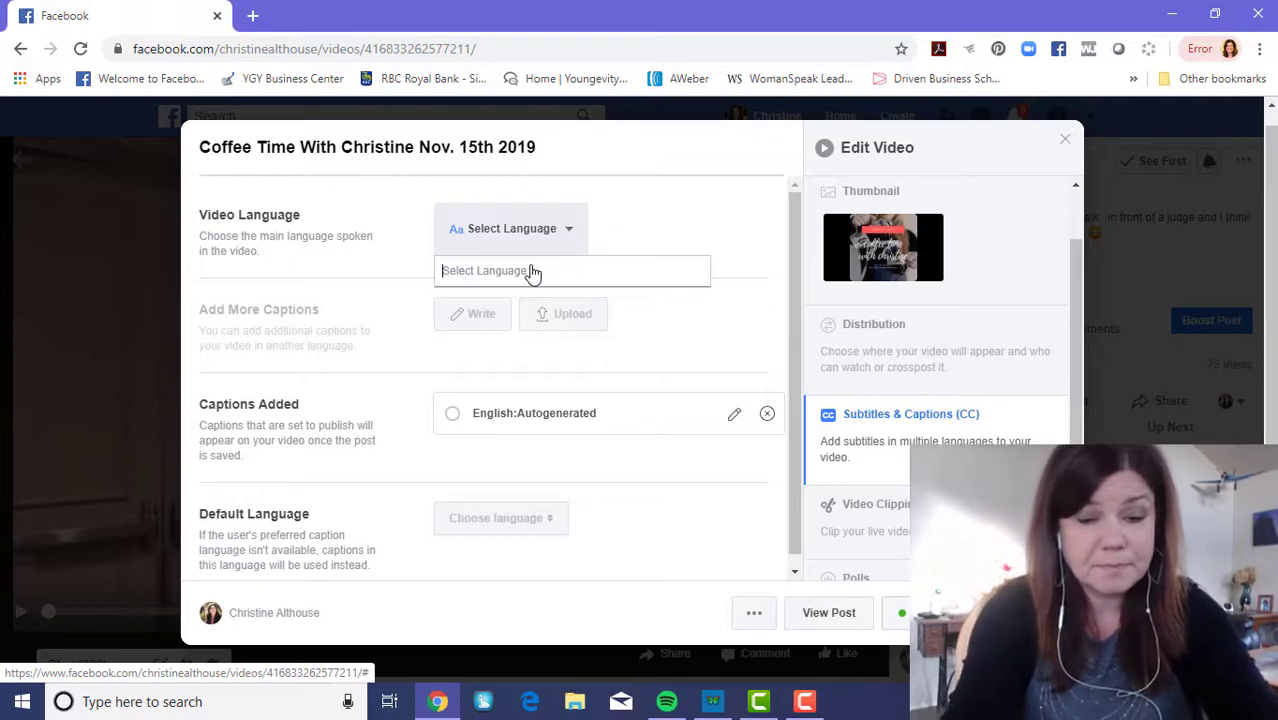
pyautogui.write('English')
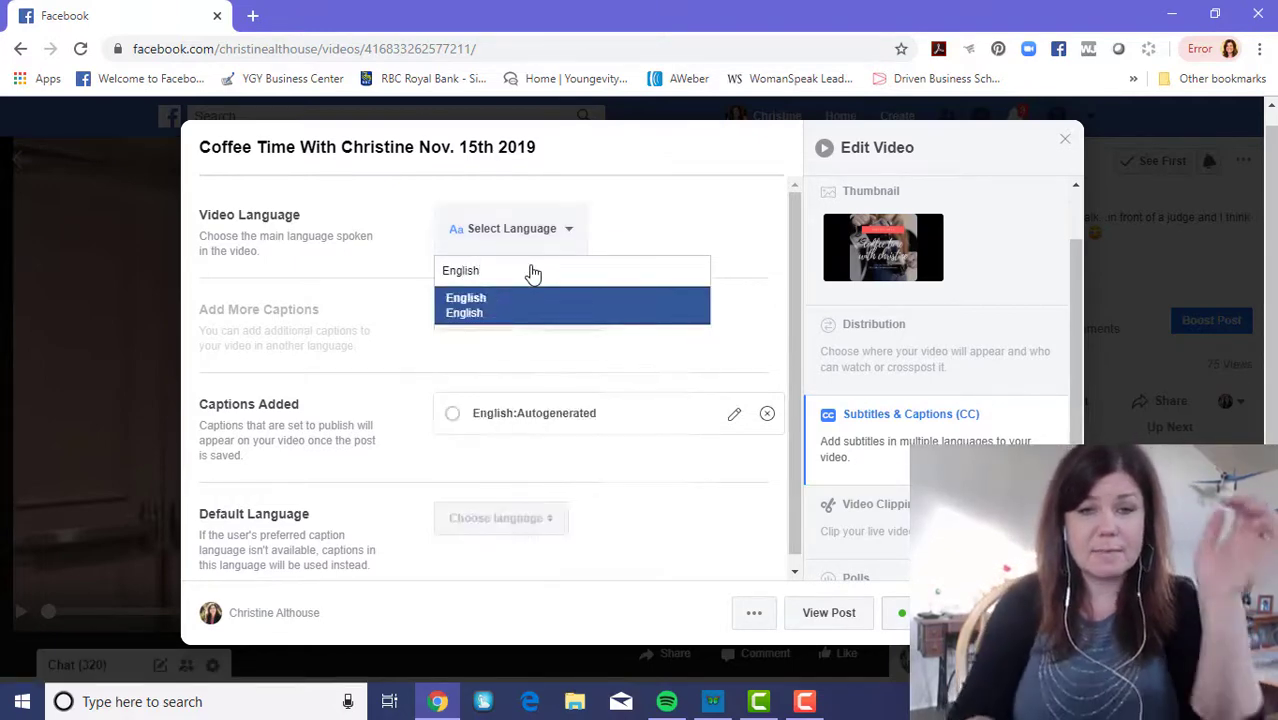
pyautogui.click(542, 318)
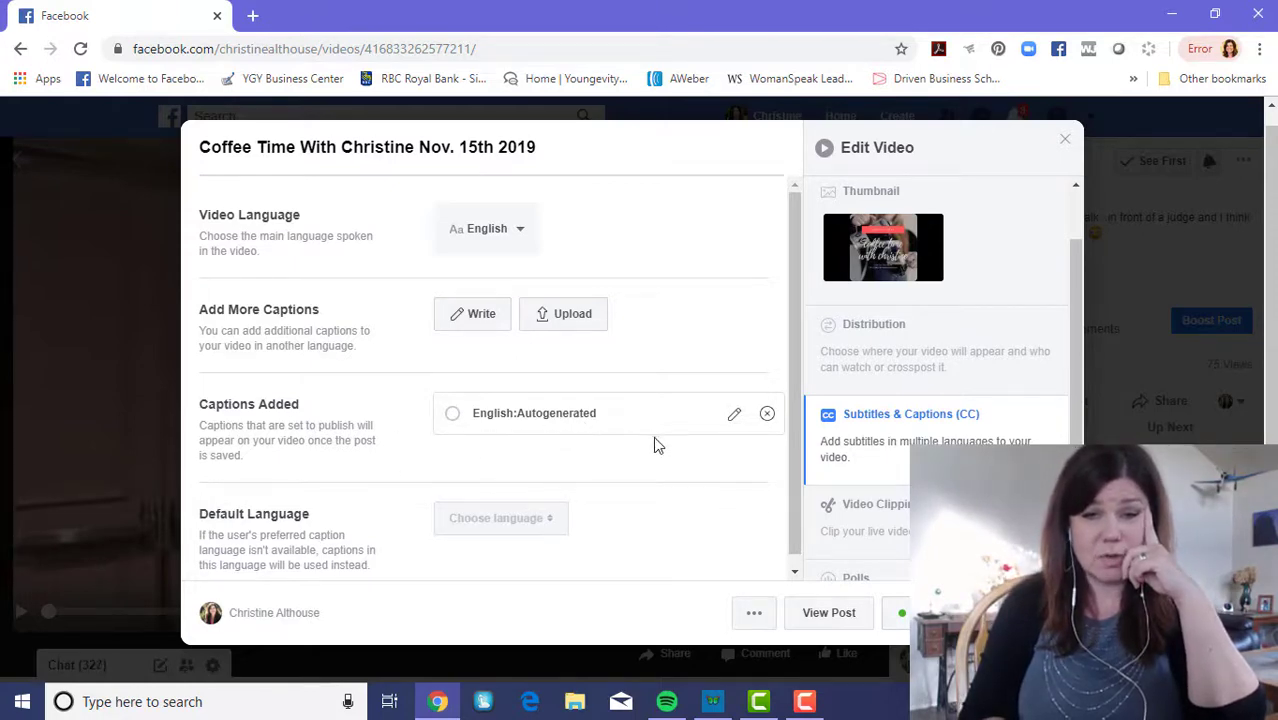
pyautogui.click(452, 413)
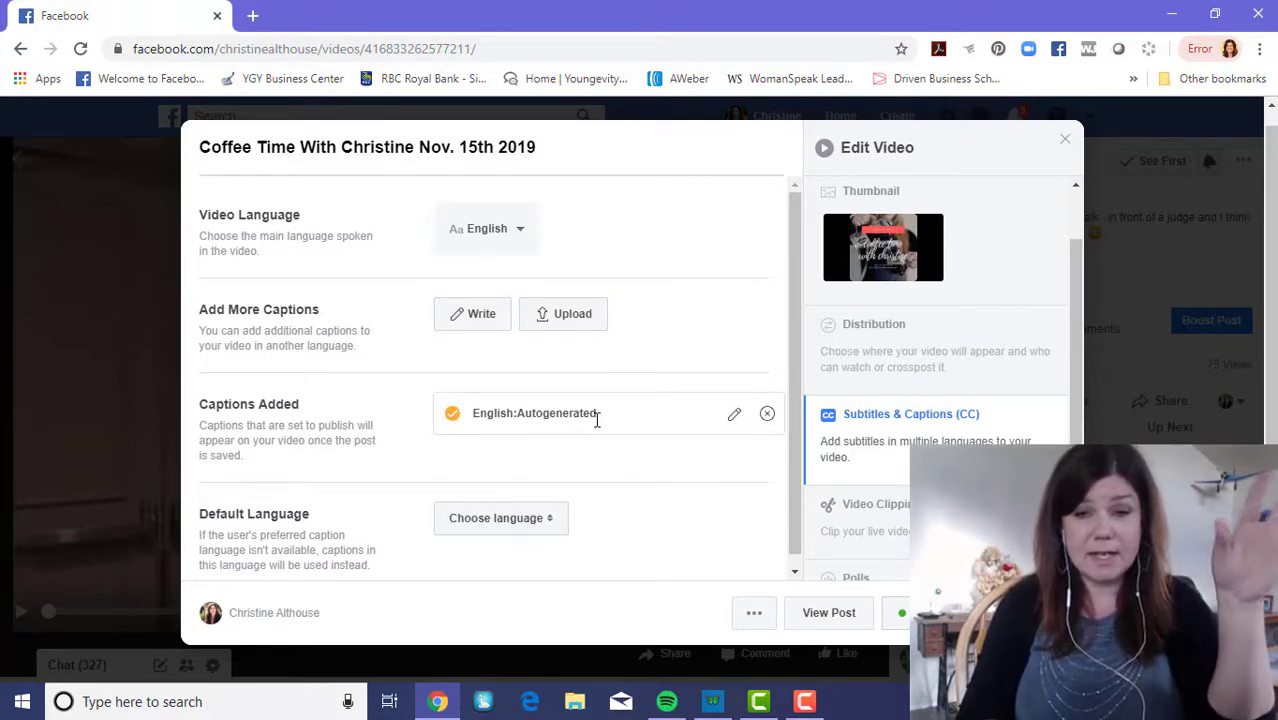
# Step: Open the autogenerated English captions in the caption editor, read through the timed segments and leave without editing them
pyautogui.scroll(-1, 611, 445)
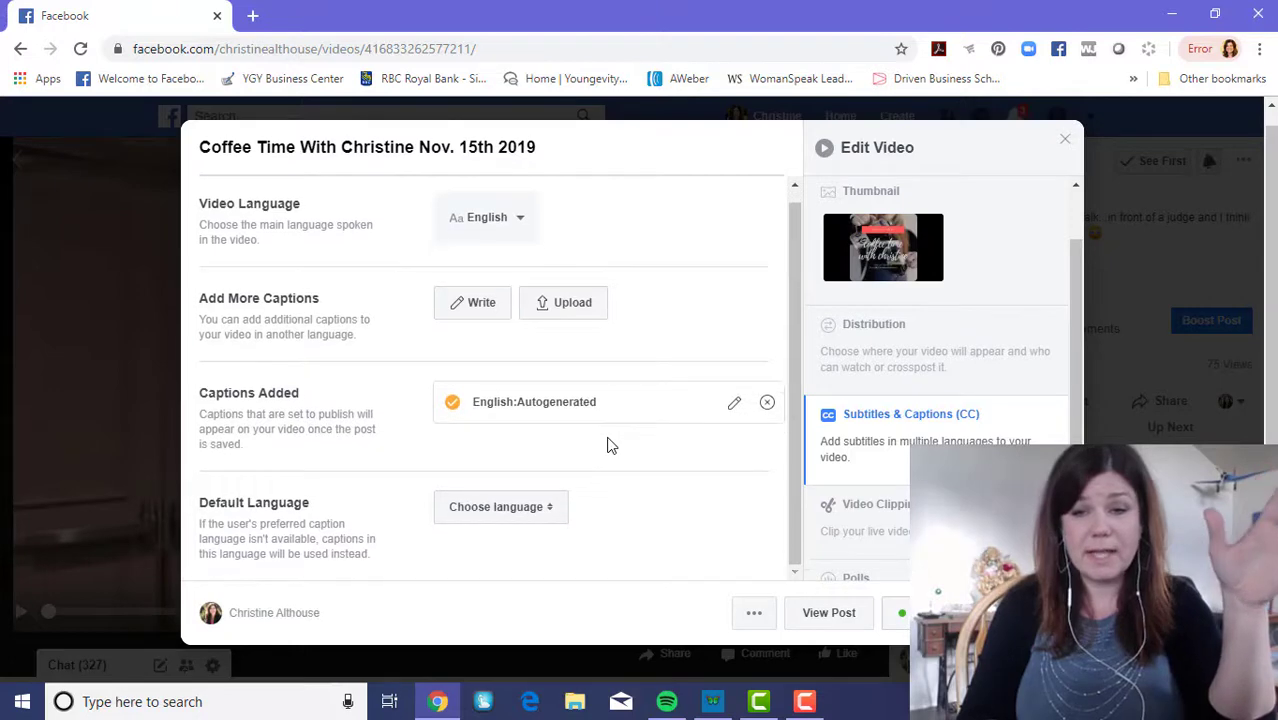
pyautogui.click(736, 404)
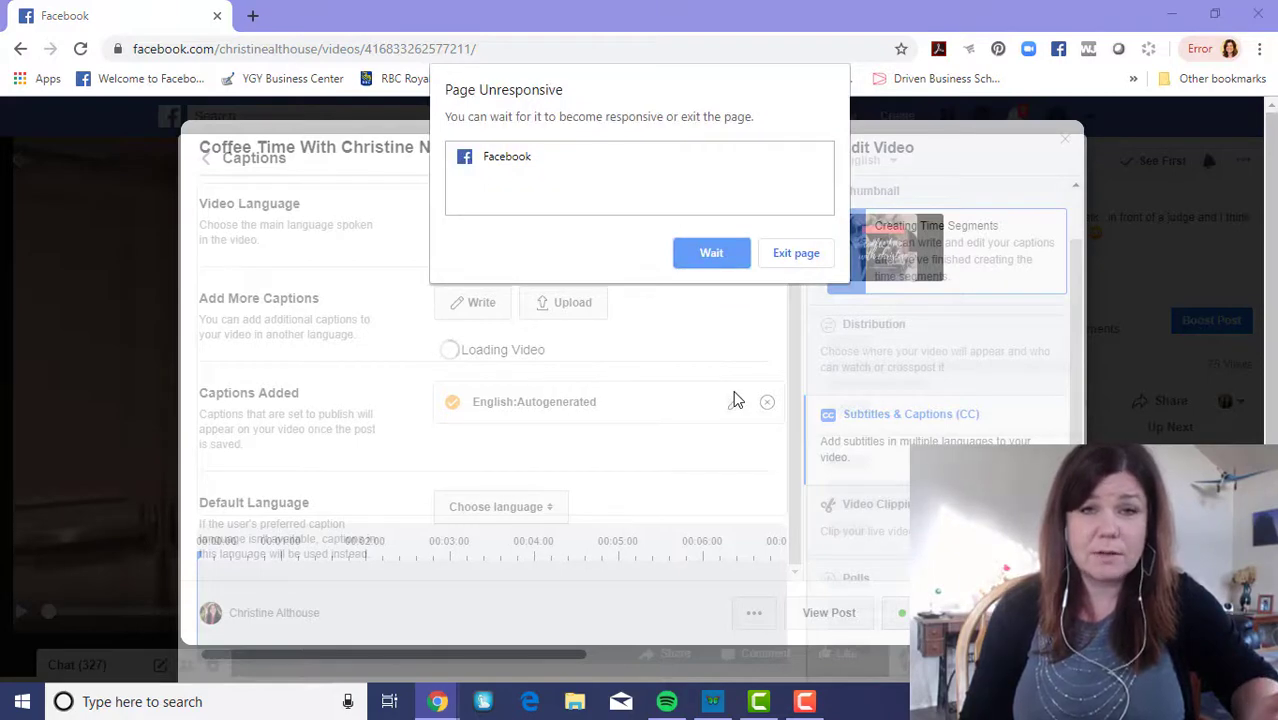
pyautogui.click(726, 264)
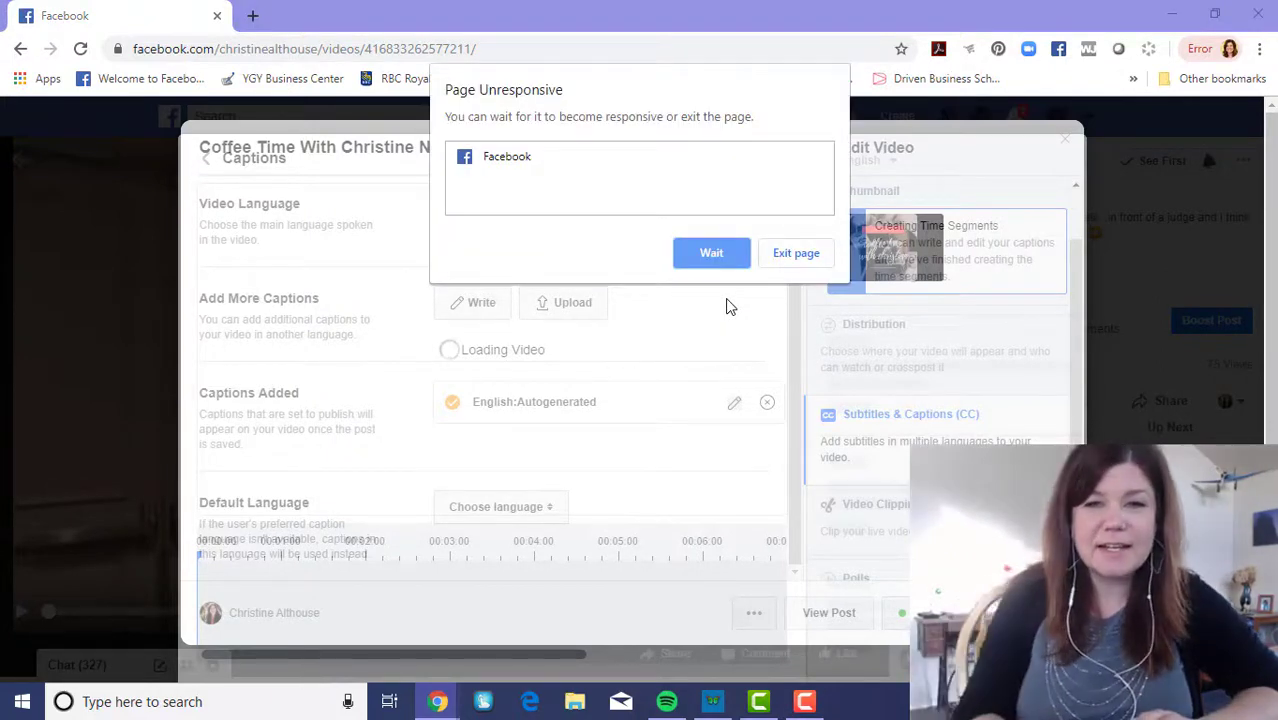
pyautogui.click(714, 258)
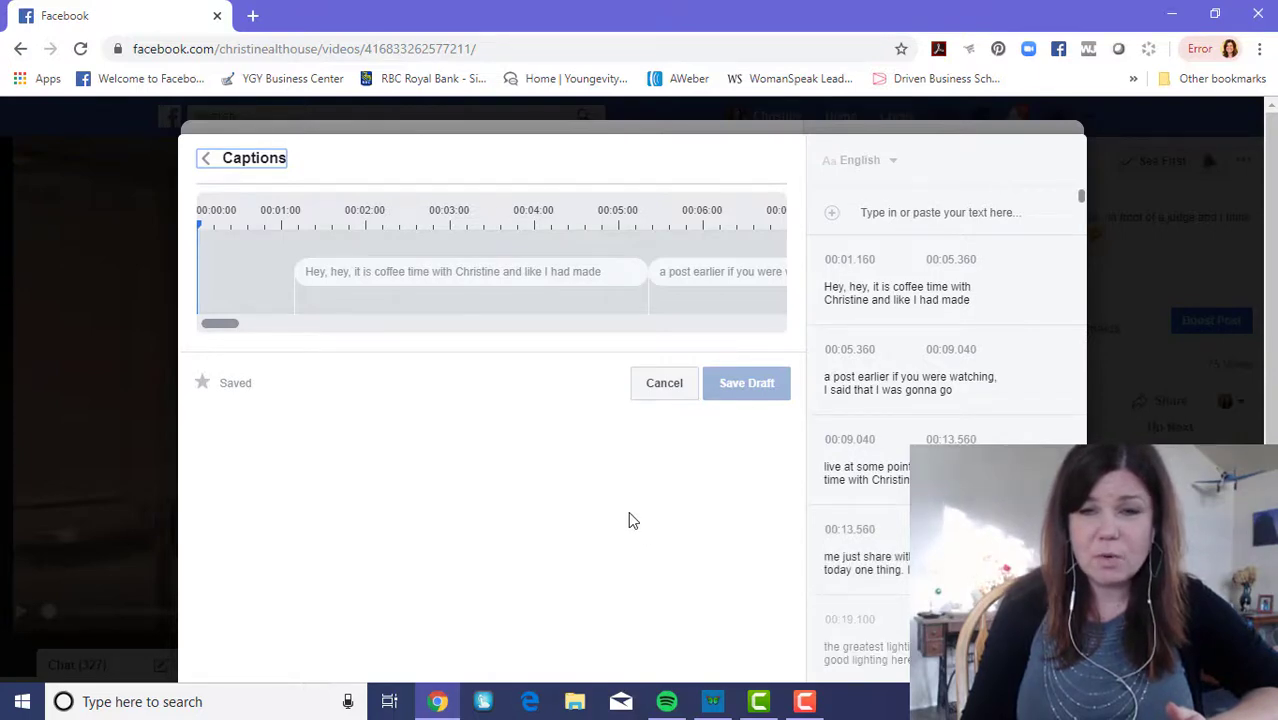
pyautogui.scroll(-1, 625, 508)
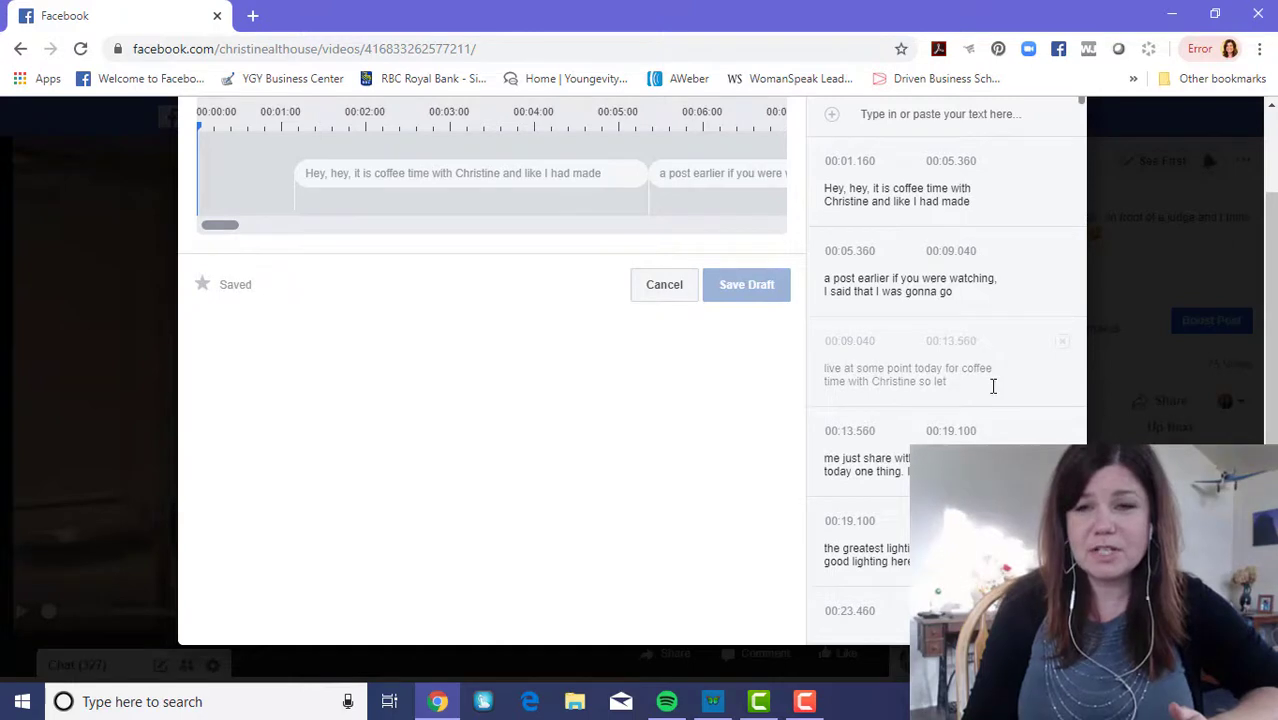
pyautogui.scroll(-2, 980, 388)
pyautogui.scroll(1, 636, 414)
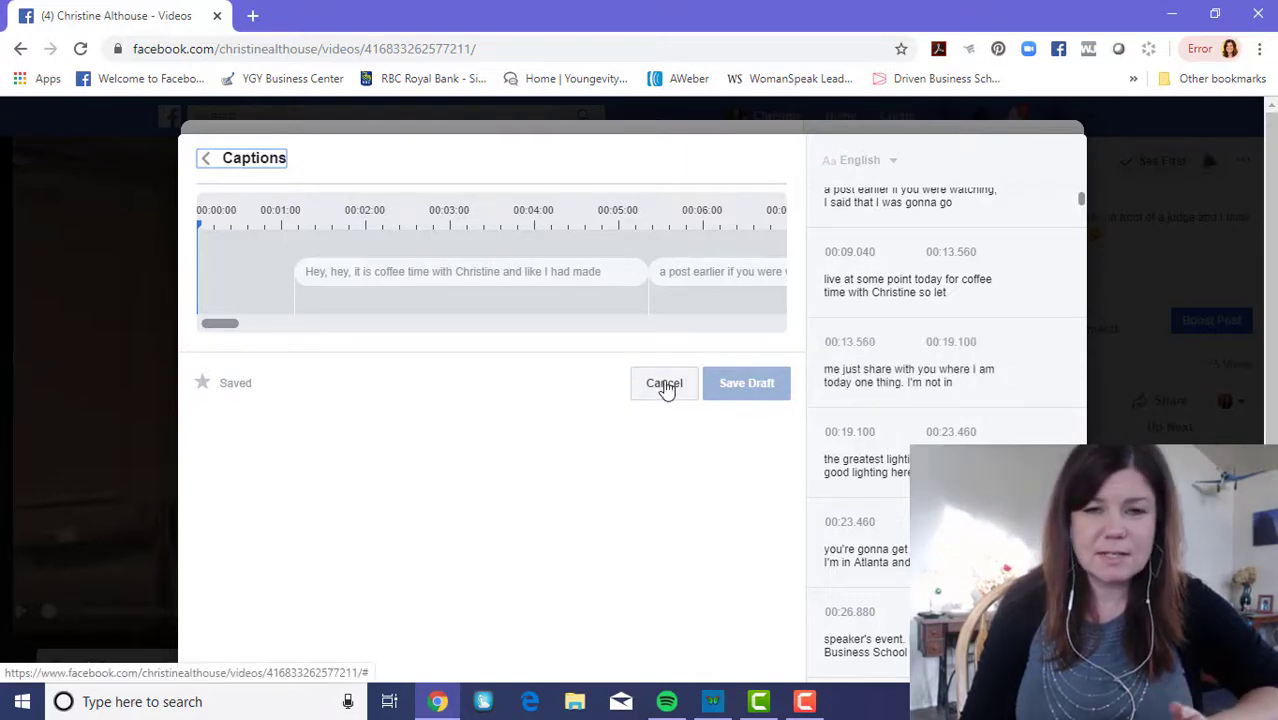
pyautogui.click(664, 384)
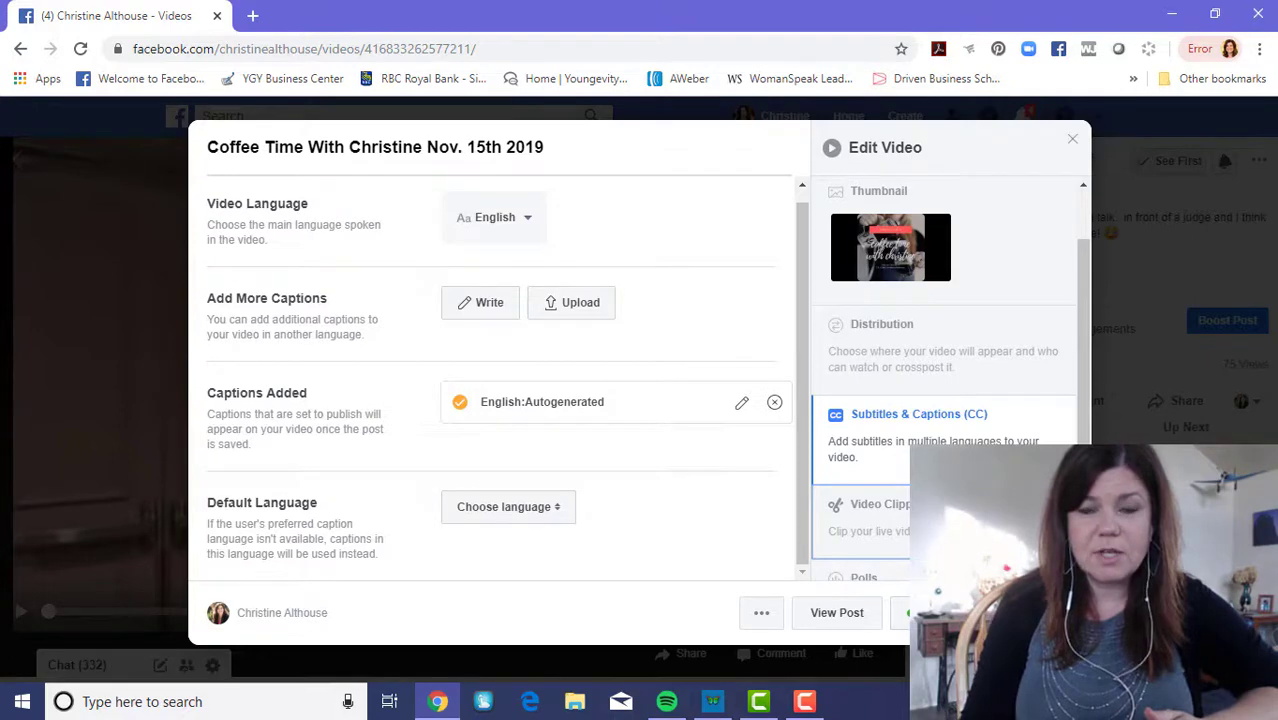
# Step: Examine the video clipping settings, including the clip timeline and its start and end times
pyautogui.click(862, 512)
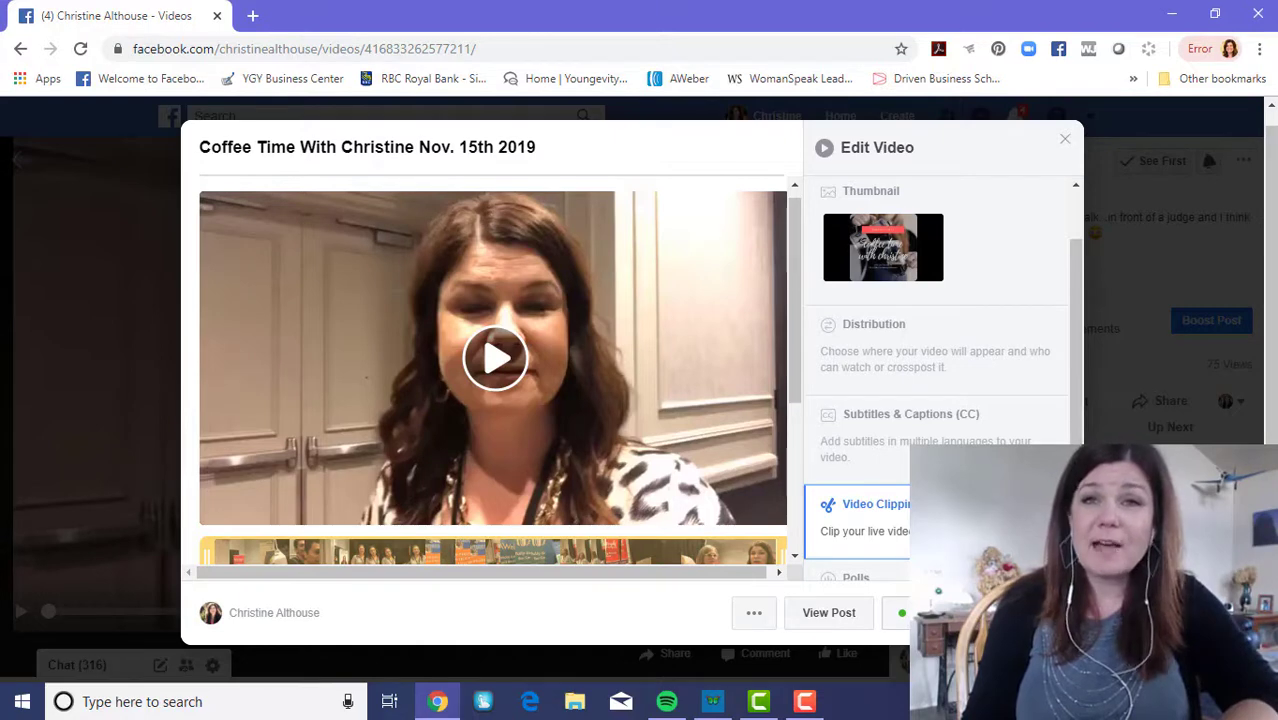
pyautogui.scroll(-2, 940, 380)
pyautogui.scroll(2, 940, 380)
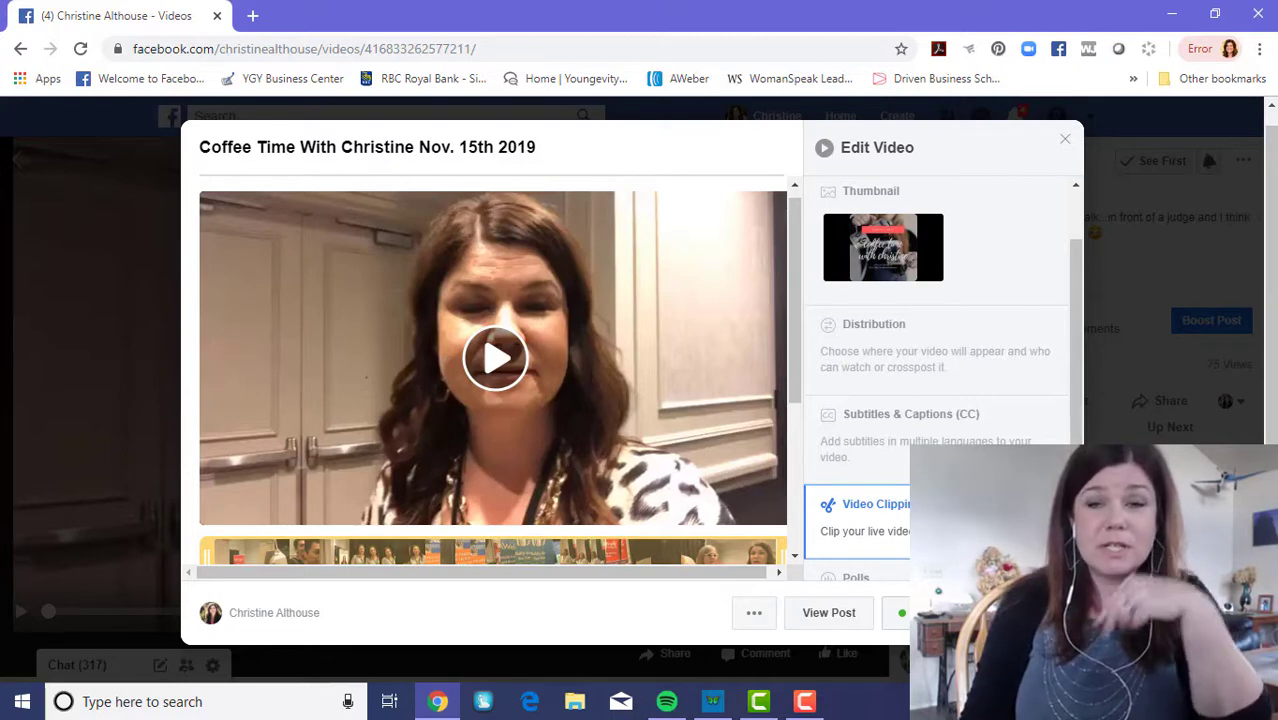
pyautogui.scroll(-1, 719, 438)
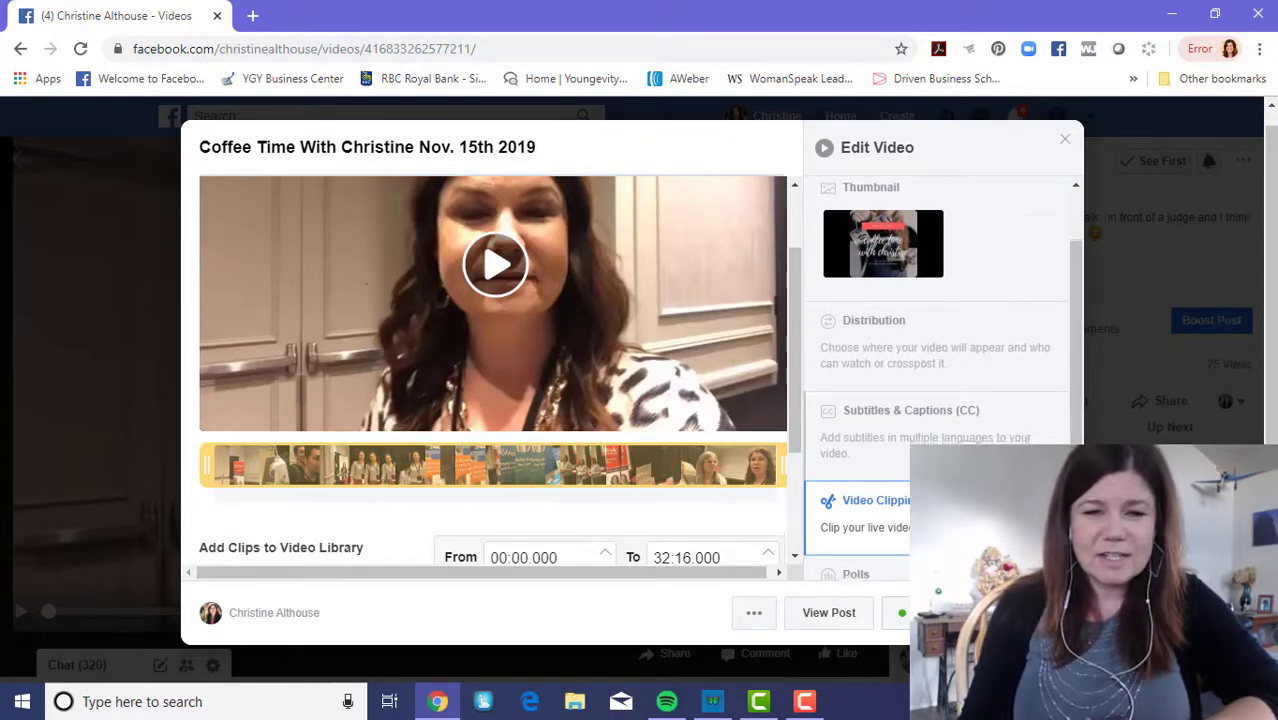
# Step: Look at the poll creation section and the tracking fields for custom labels and universal ID
pyautogui.scroll(-3, 993, 434)
pyautogui.click(951, 413)
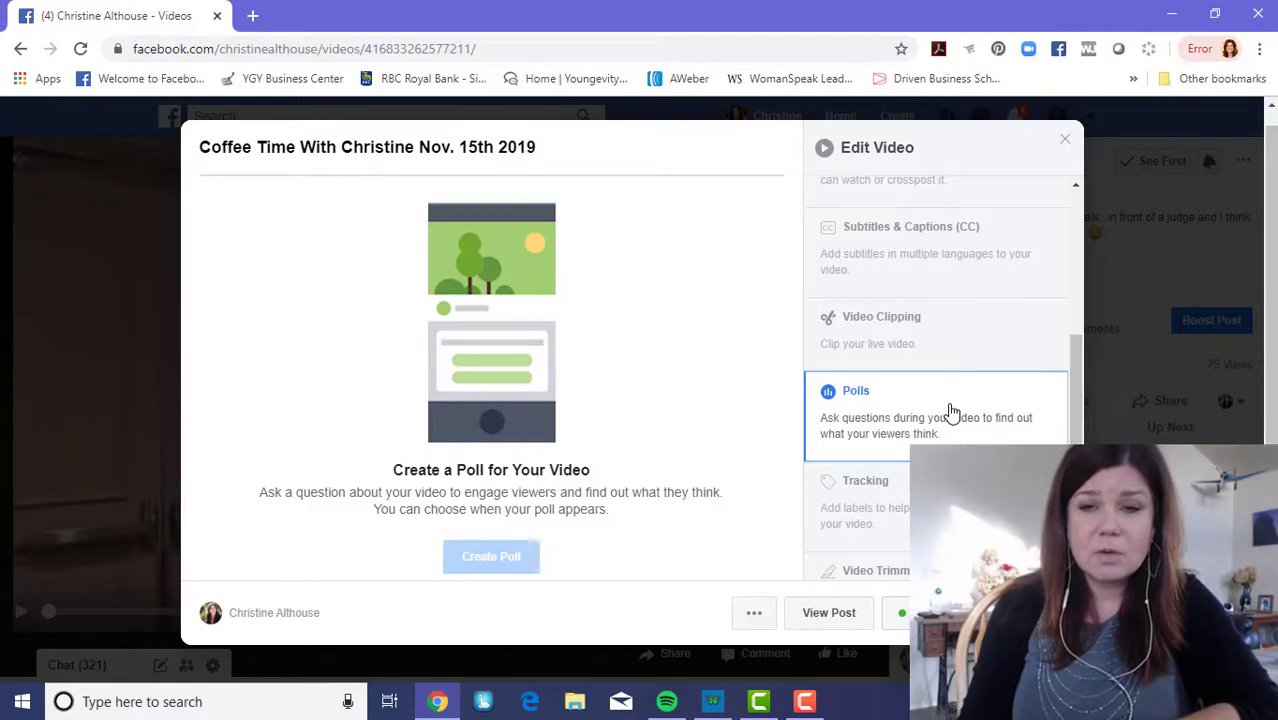
pyautogui.click(955, 495)
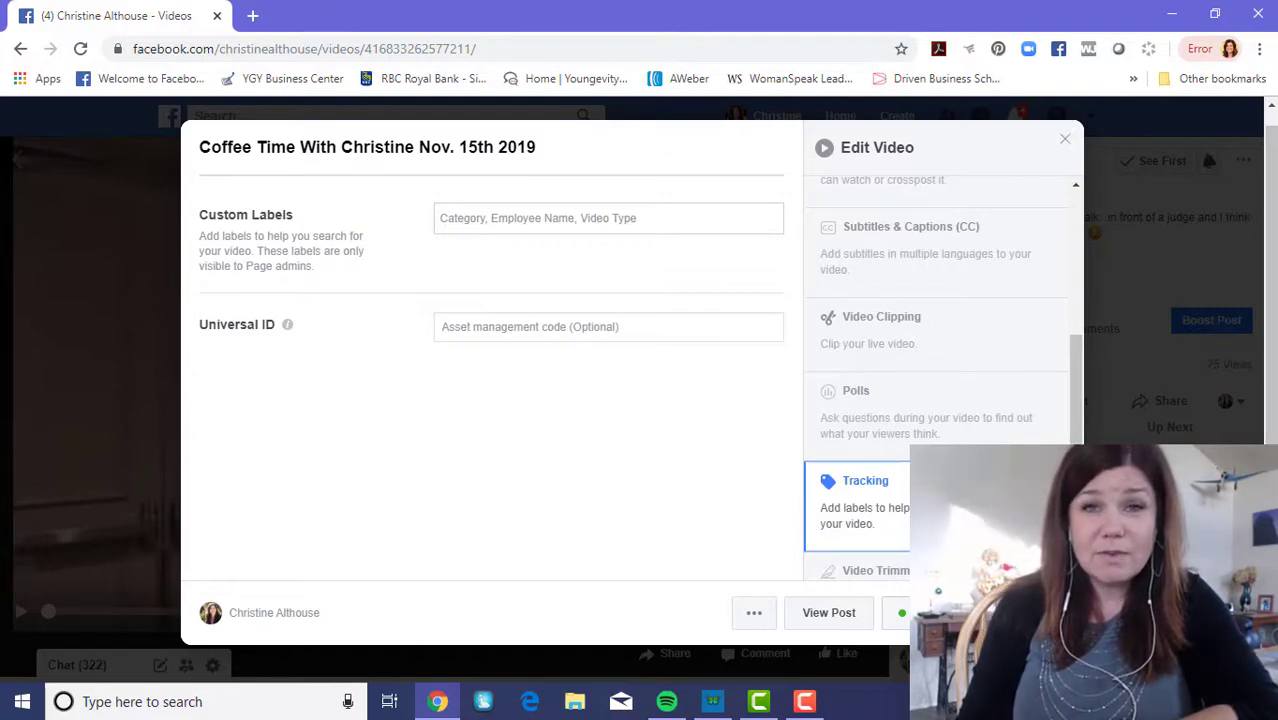
# Step: Look at the video trimming settings and return to the video details with the post description and tags
pyautogui.scroll(-1, 940, 376)
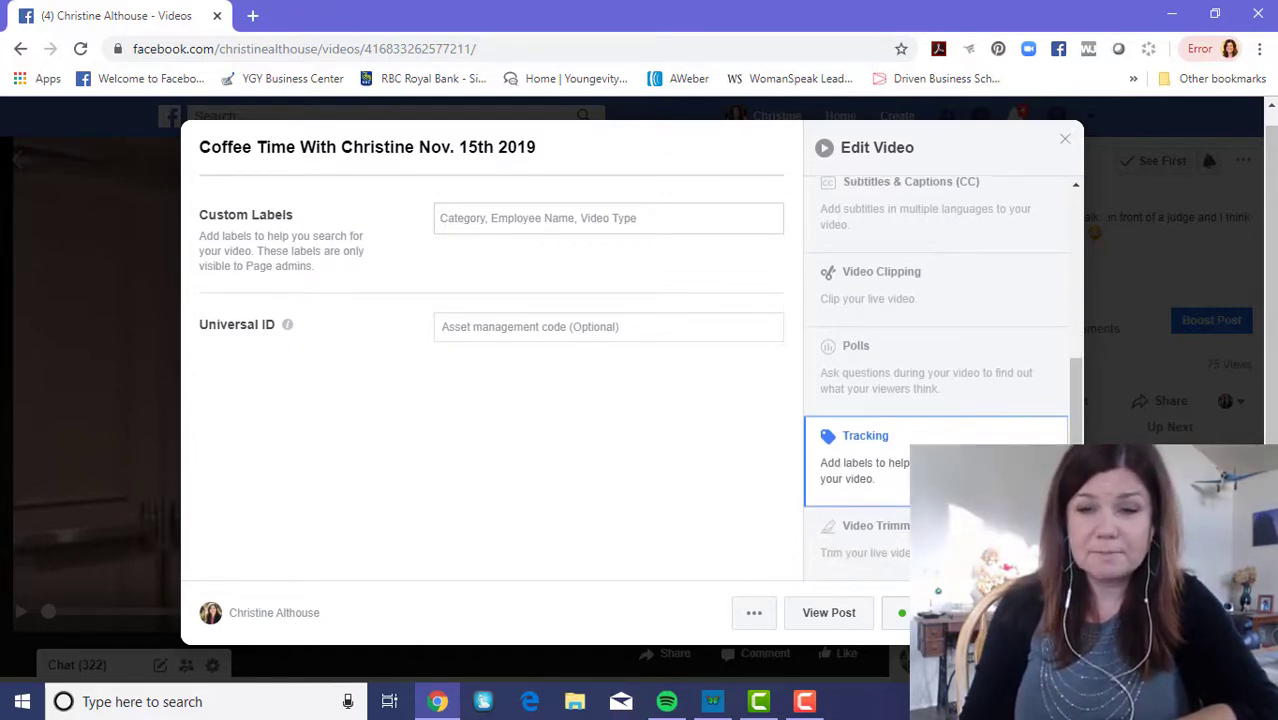
pyautogui.click(866, 538)
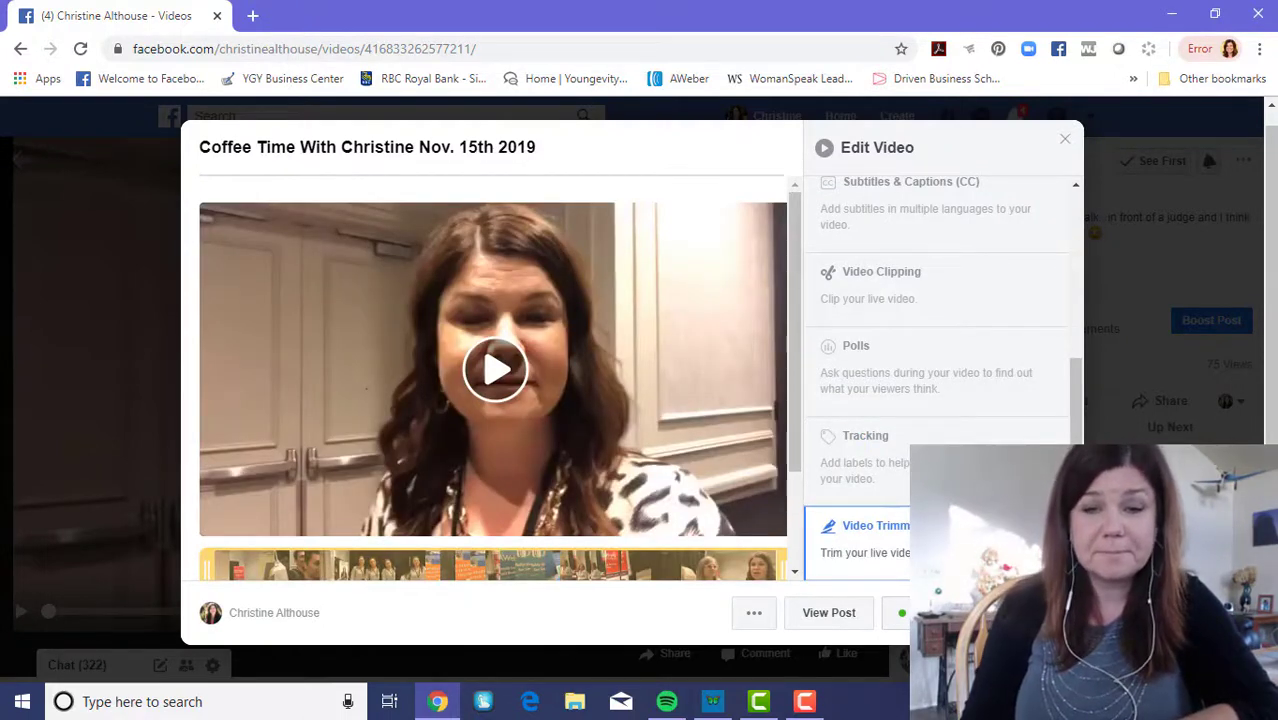
pyautogui.scroll(5, 1010, 400)
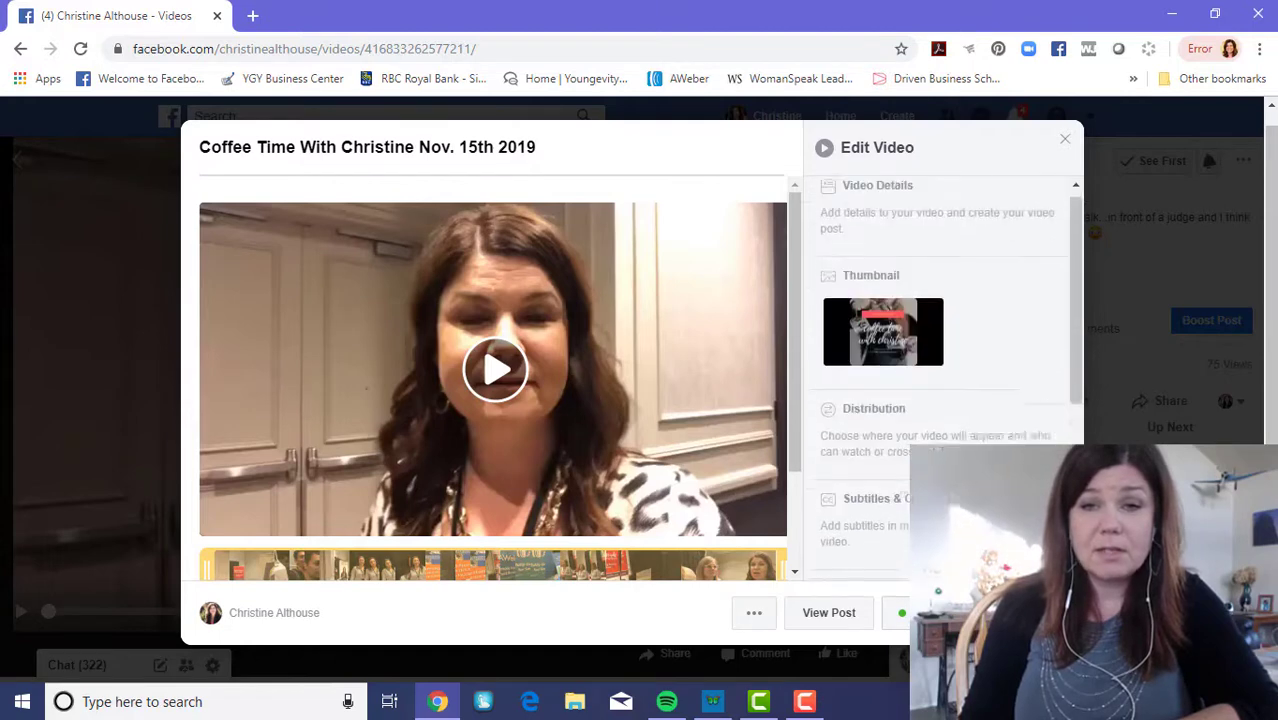
pyautogui.click(958, 215)
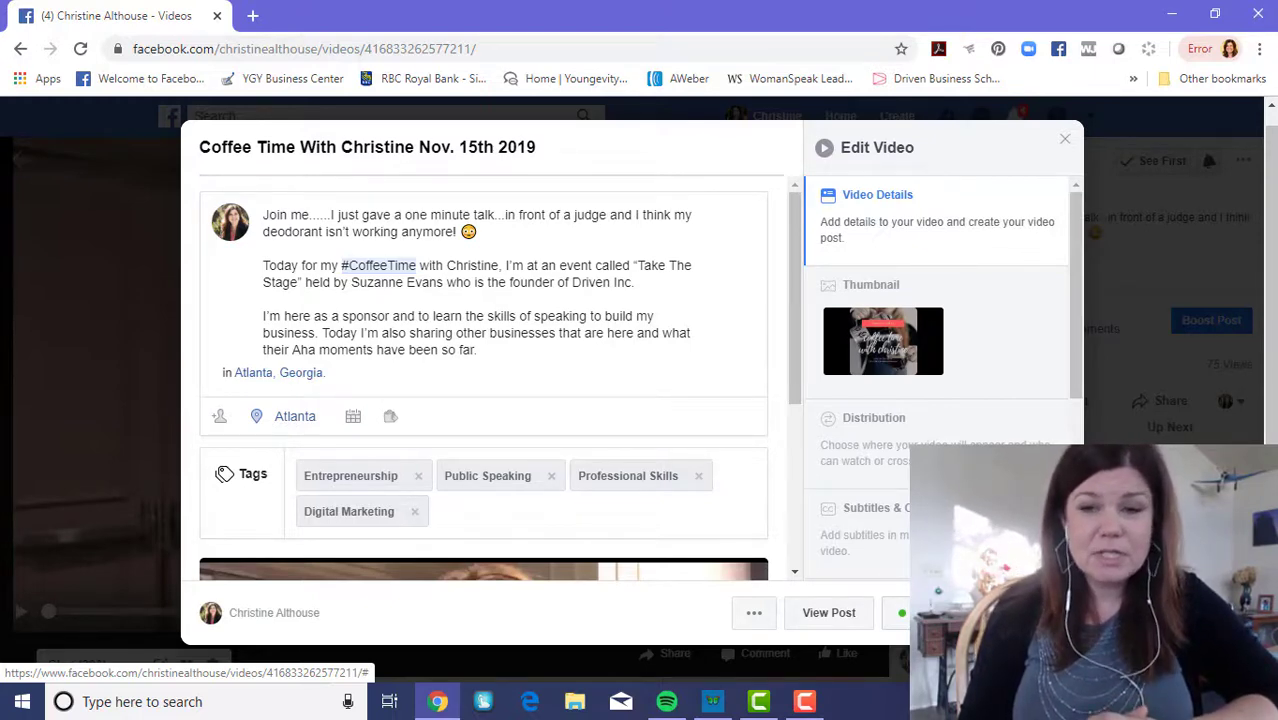
# Step: Close the video editor and return to the page's list of videos
pyautogui.press('Escape')
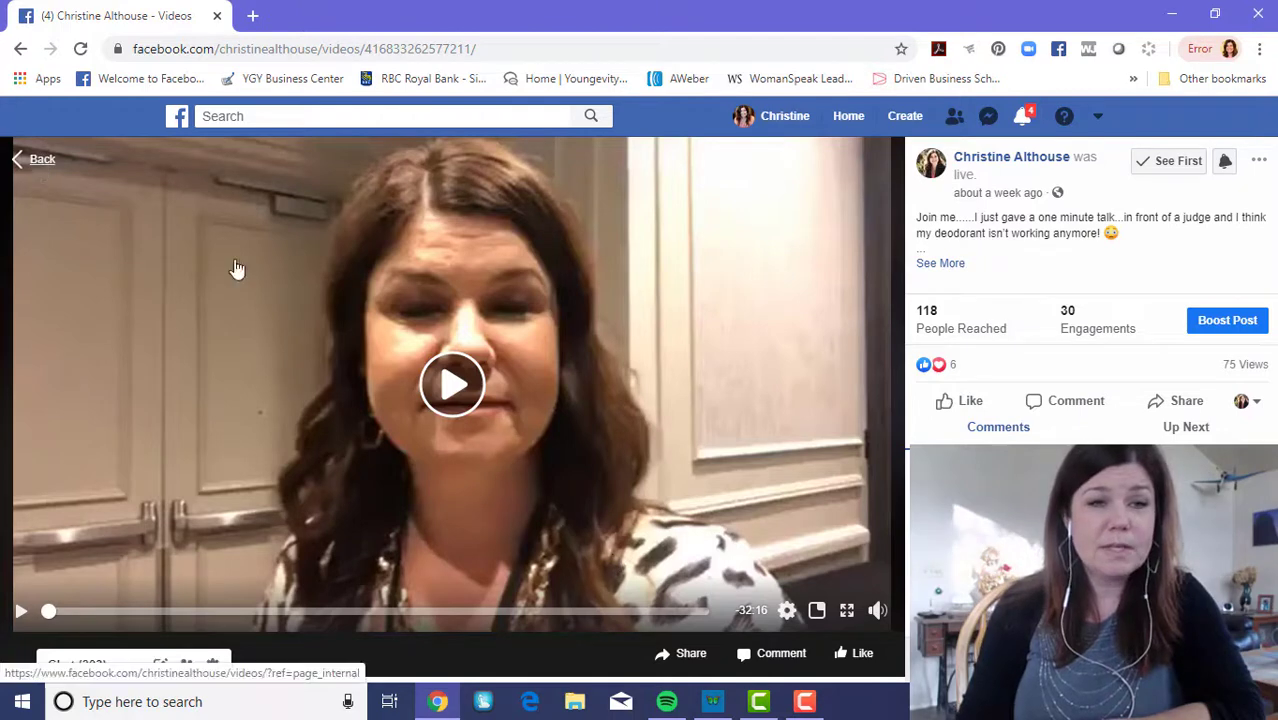
pyautogui.click(713, 337)
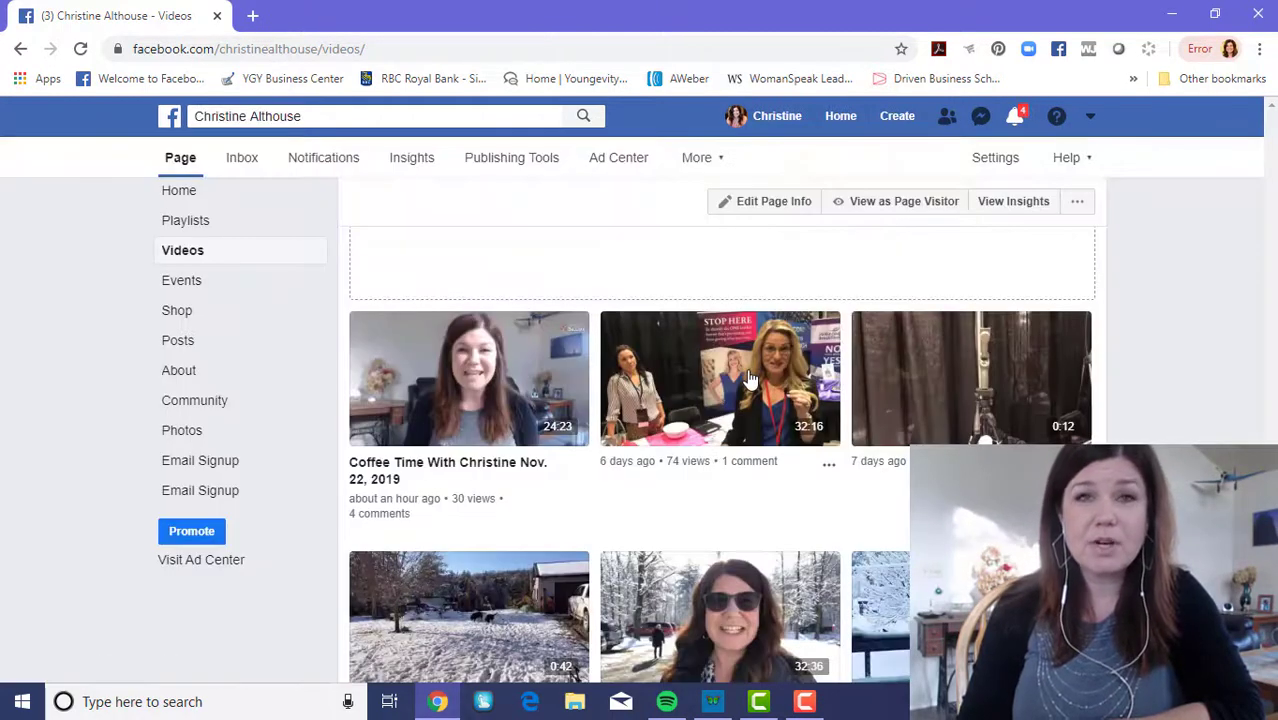